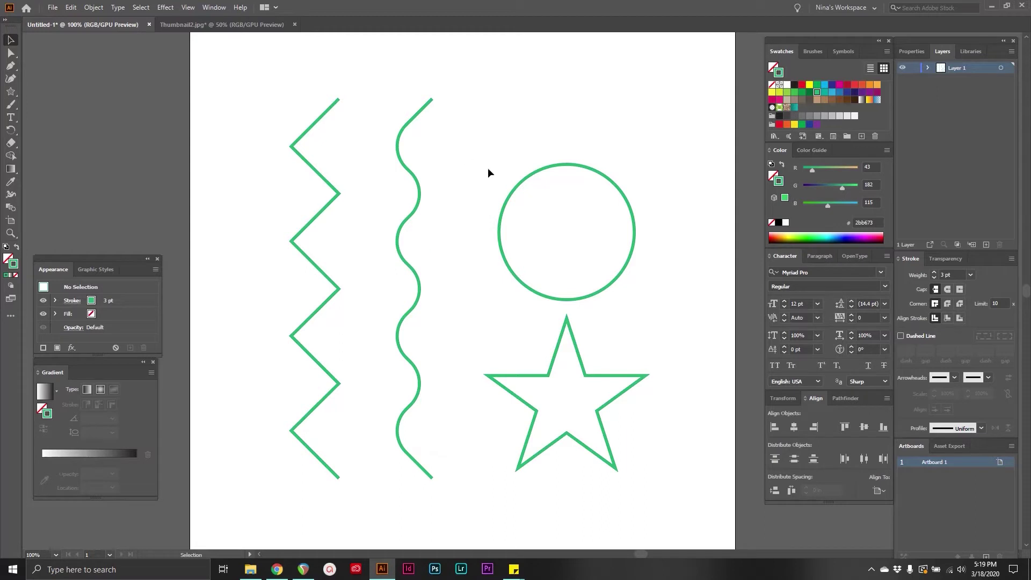
# Start a Pen tool path at the upper end of the green zigzag and set its stroke colour to dark red be1e2d
pyautogui.click(11, 73)
pyautogui.click(339, 99)
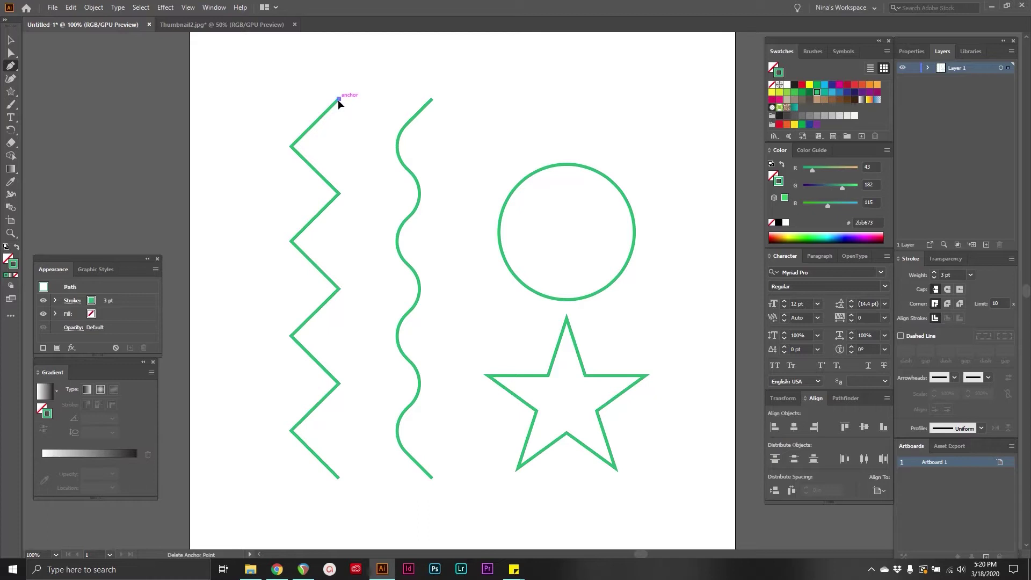
pyautogui.click(824, 86)
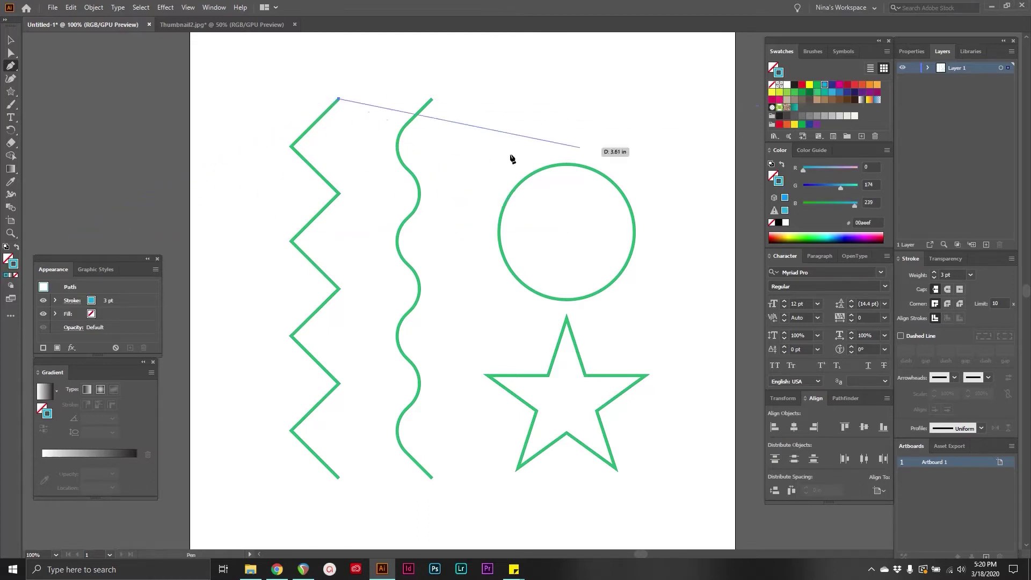
pyautogui.click(847, 86)
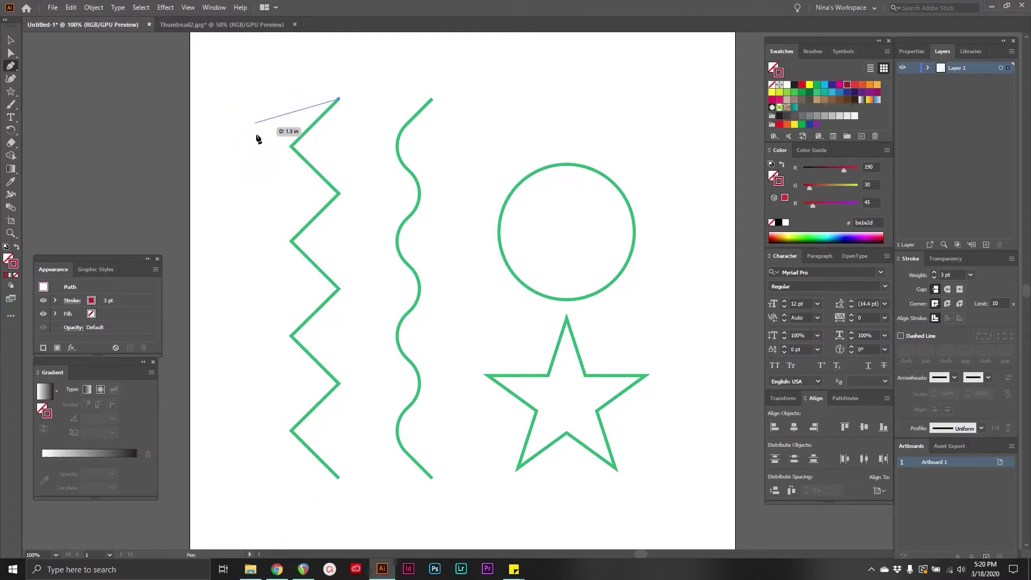
# Trace the zigzag corner by corner with straight segments, ending the path at the zigzag's lower end
pyautogui.click(291, 147)
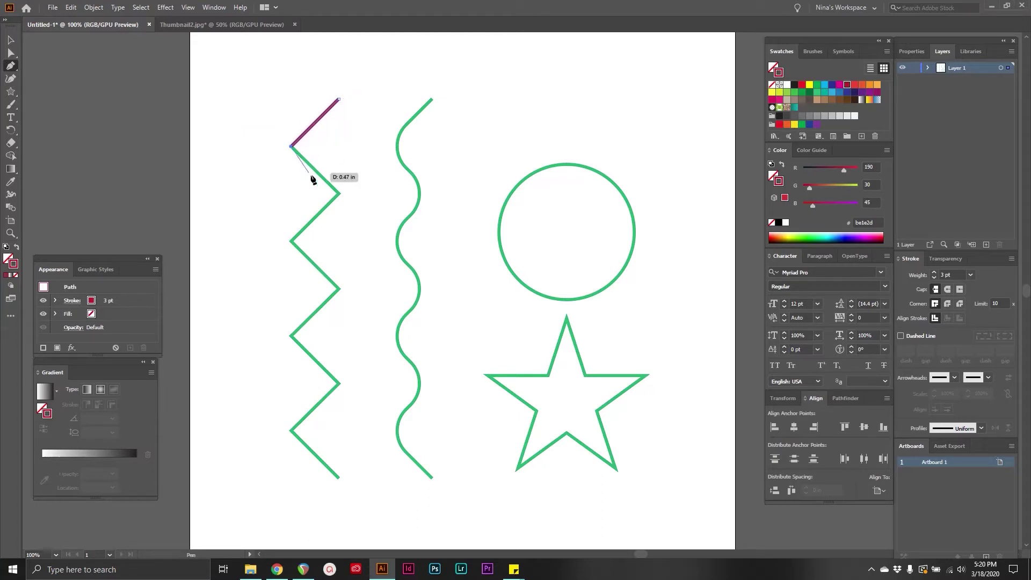
pyautogui.click(338, 192)
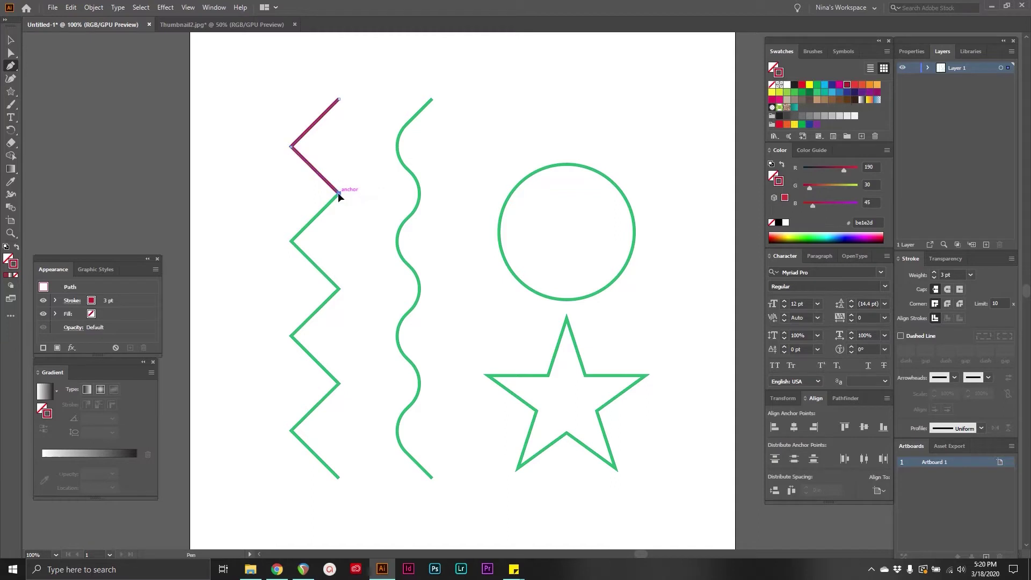
pyautogui.click(291, 241)
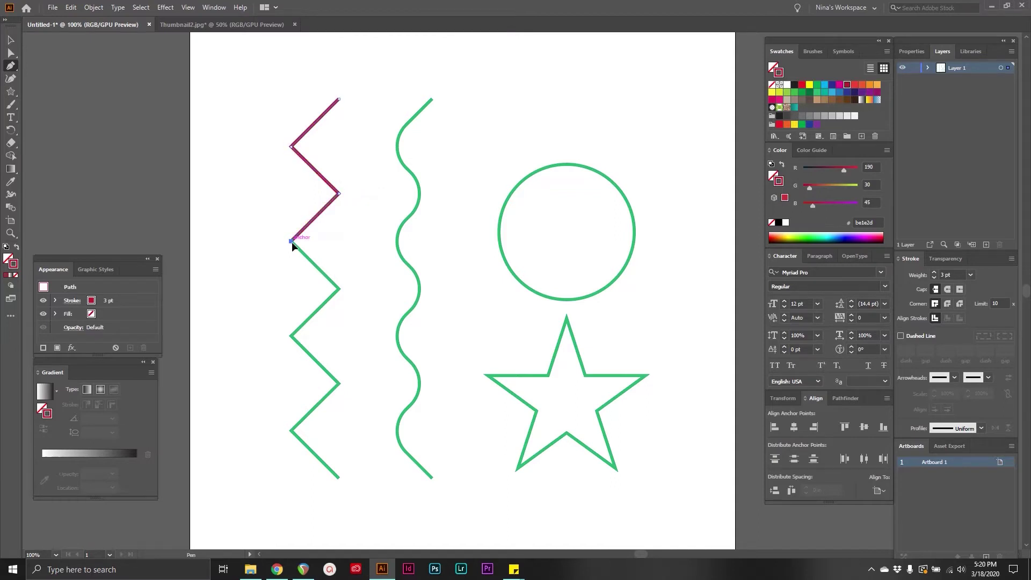
pyautogui.click(338, 288)
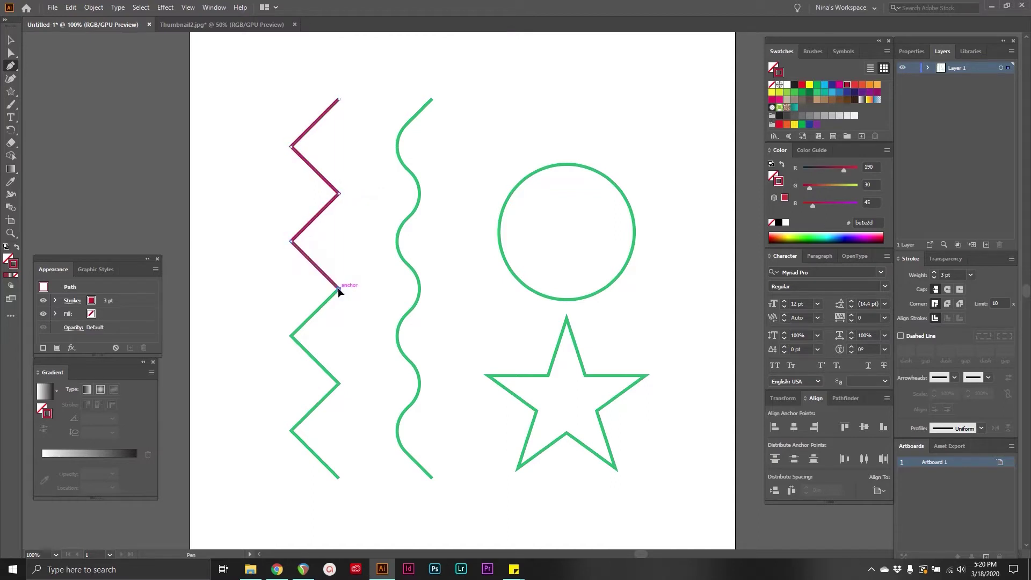
pyautogui.click(291, 336)
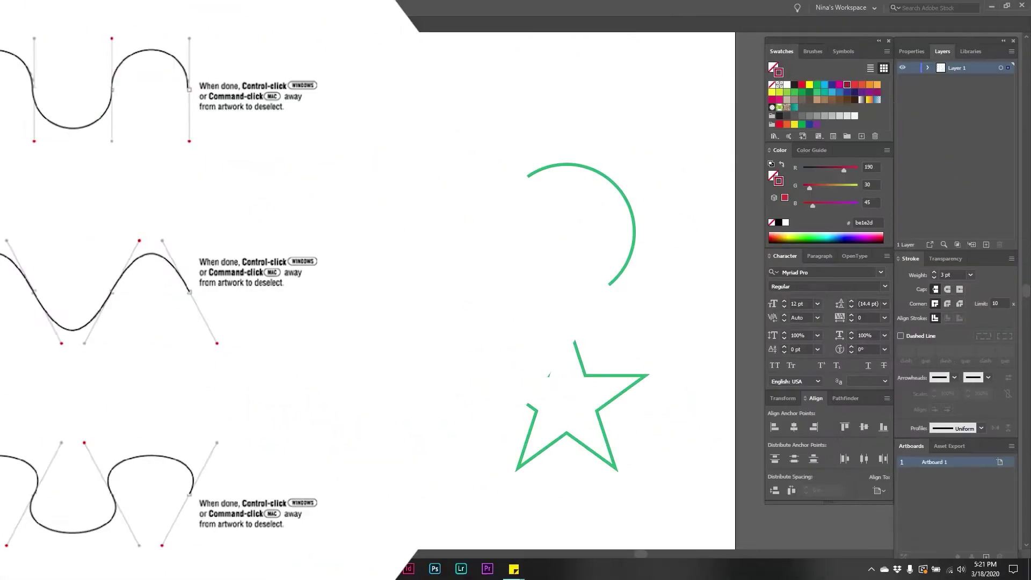
pyautogui.click(291, 430)
pyautogui.click(338, 477)
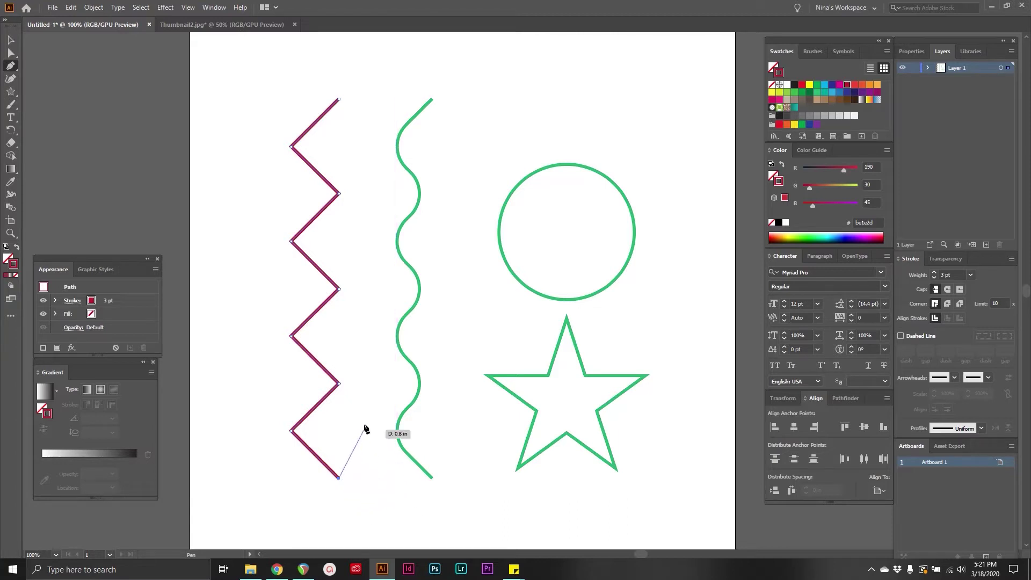
pyautogui.click(368, 400)
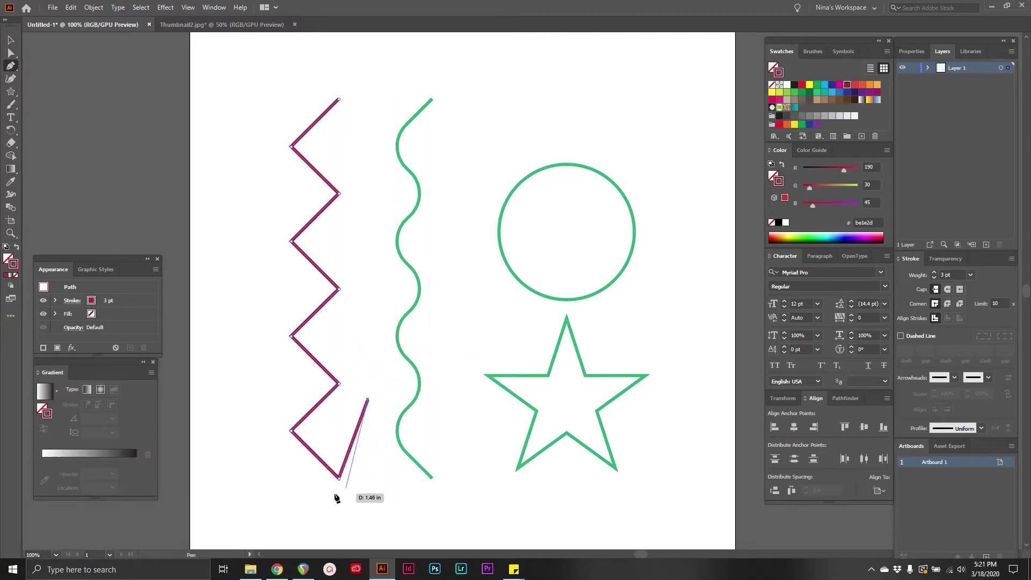
pyautogui.hotkey('ctrl', 'z')
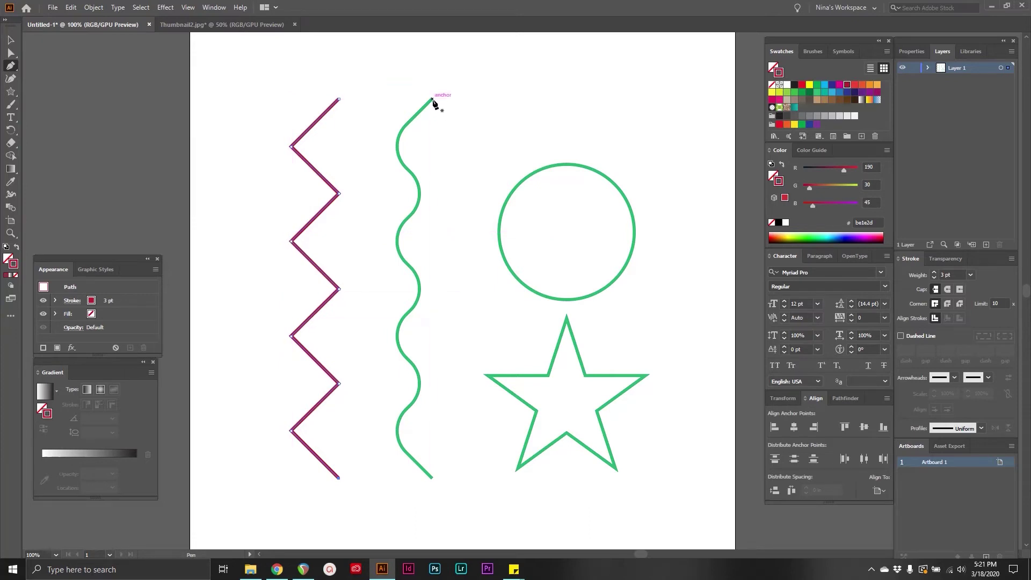
# Trace the wavy line from its upper end with curved Pen segments, down to the bend below its middle
pyautogui.moveTo(432, 99)
pyautogui.mouseDown()
pyautogui.moveTo(384, 147)
pyautogui.moveTo(429, 151)
pyautogui.moveTo(437, 138)
pyautogui.moveTo(405, 161)
pyautogui.moveTo(390, 138)
pyautogui.mouseUp()
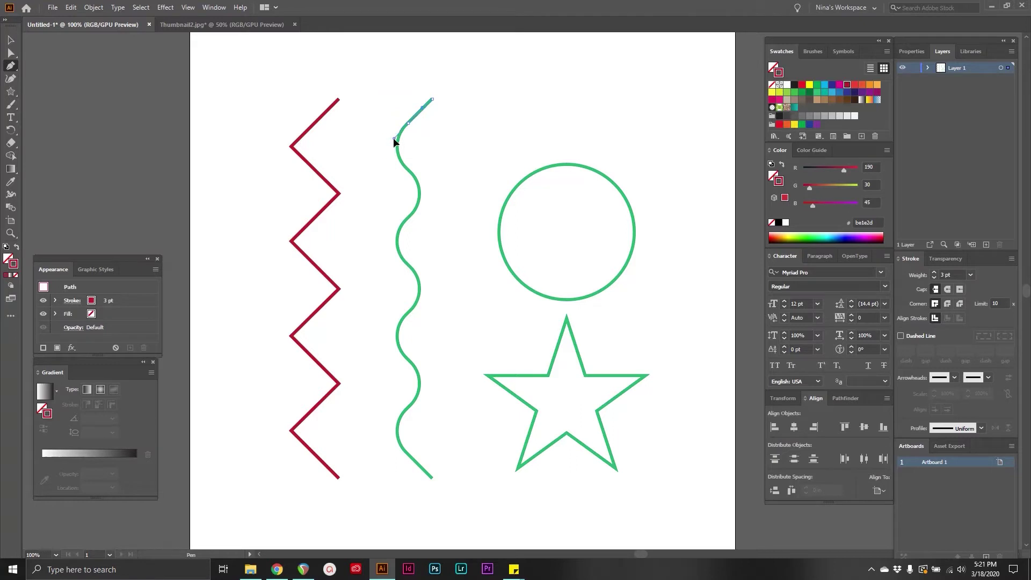
pyautogui.moveTo(392, 139); pyautogui.dragTo(420, 276)
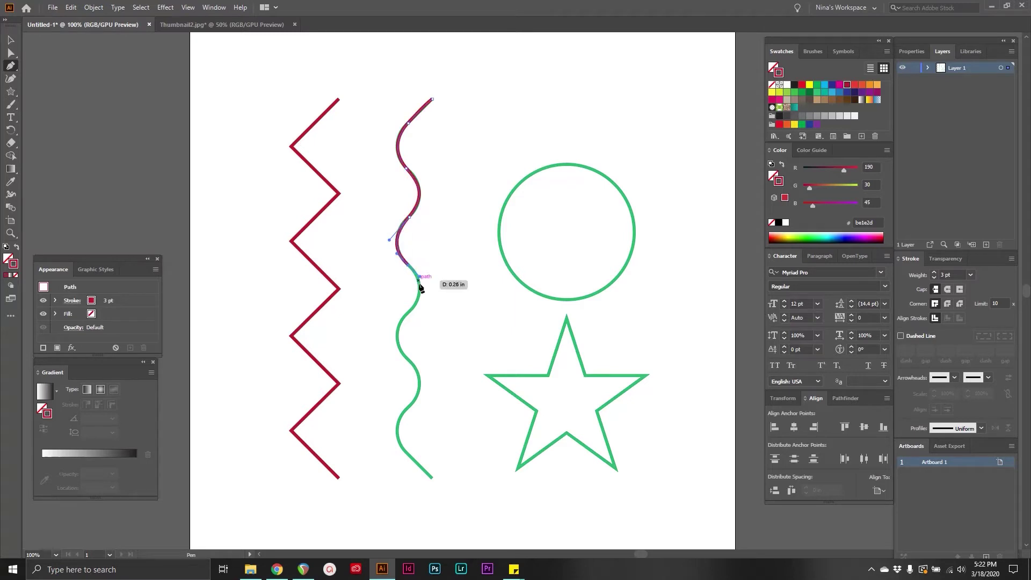
pyautogui.moveTo(401, 322); pyautogui.dragTo(373, 347)
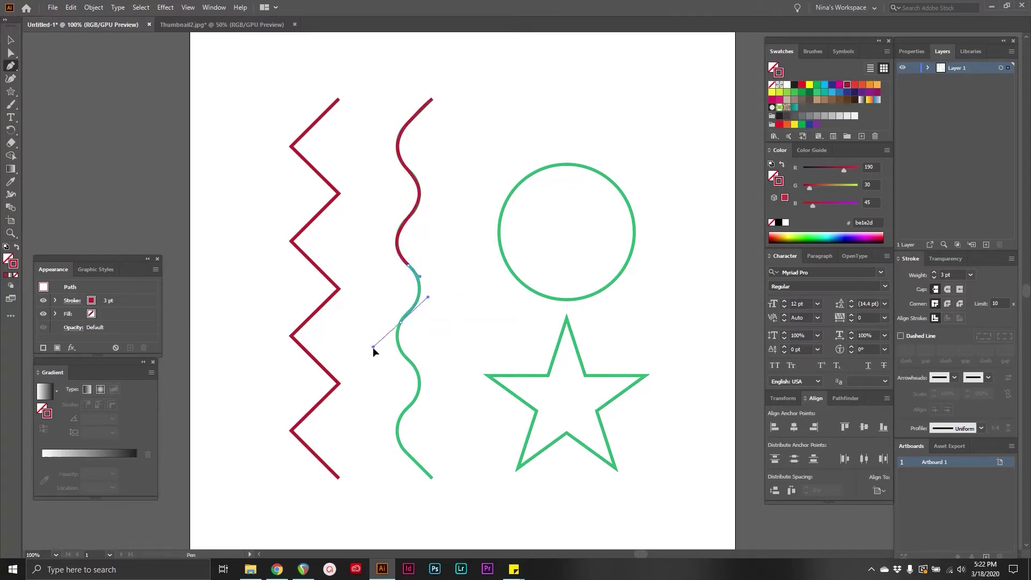
pyautogui.click(416, 366)
pyautogui.moveTo(426, 384); pyautogui.dragTo(426, 383)
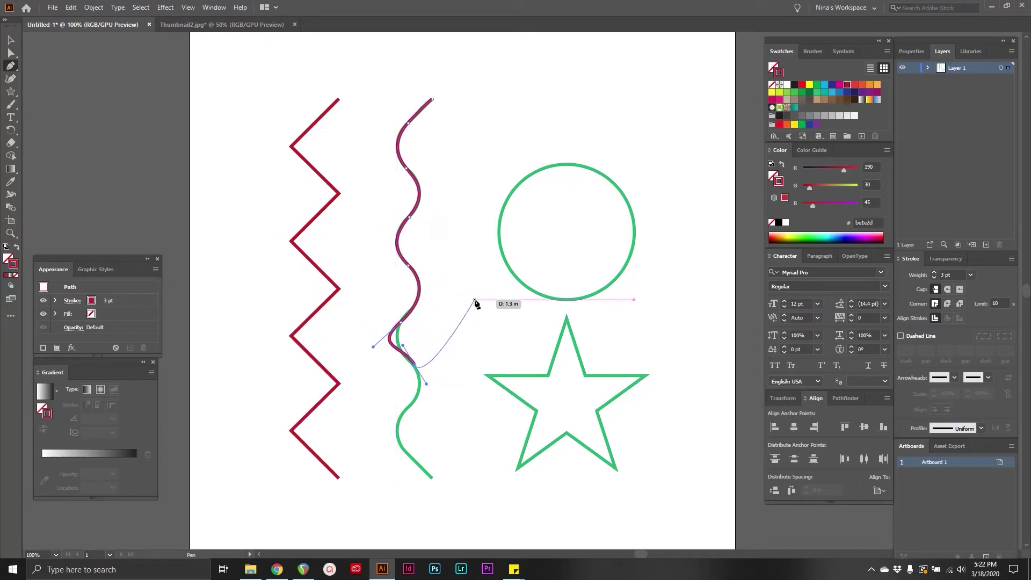
pyautogui.press('Escape')
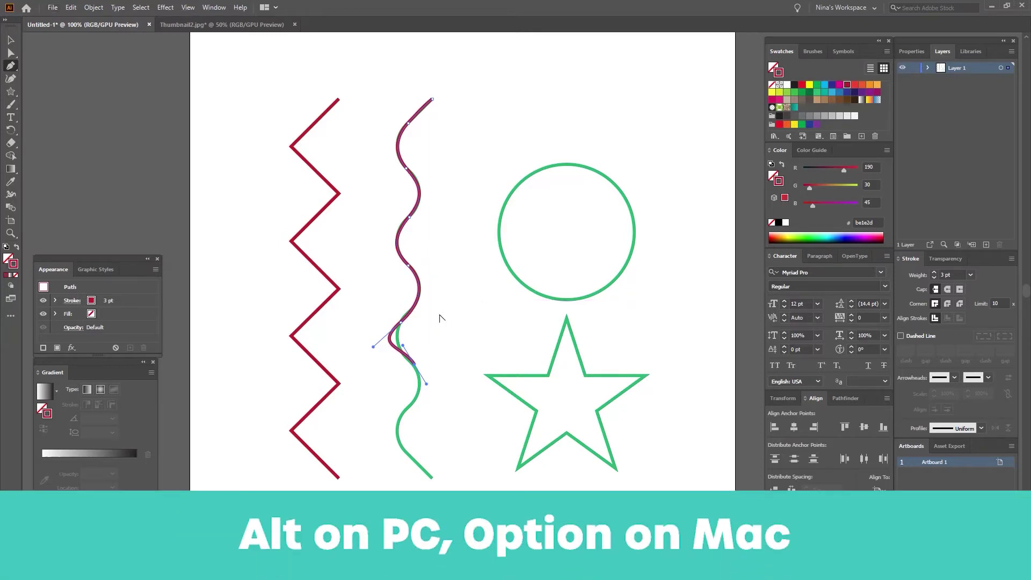
# Convert the anchor just below the wave's middle to a corner with the Anchor Point tool and pull out separate handles to match the green curve
pyautogui.click(13, 68)
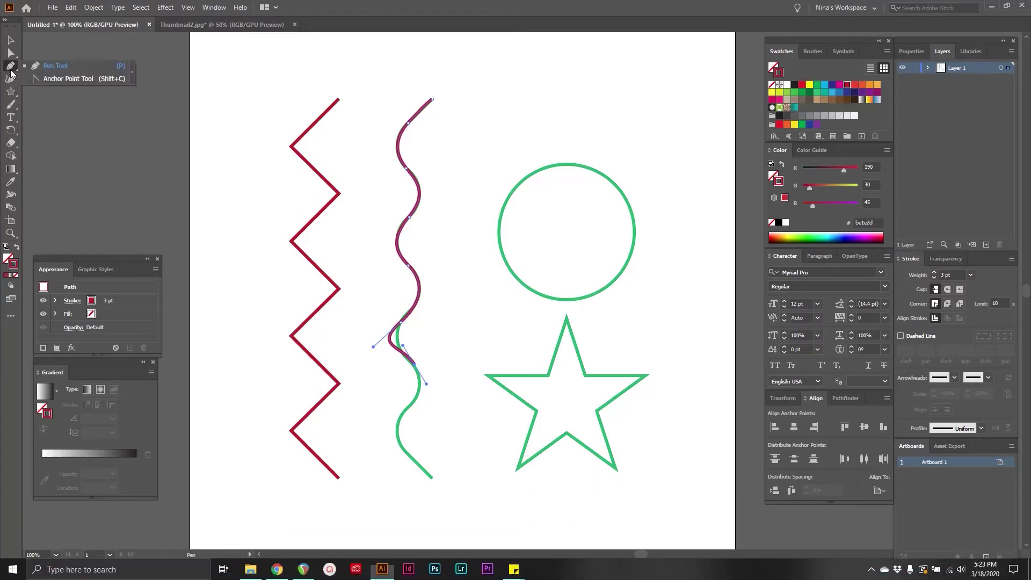
pyautogui.click(65, 81)
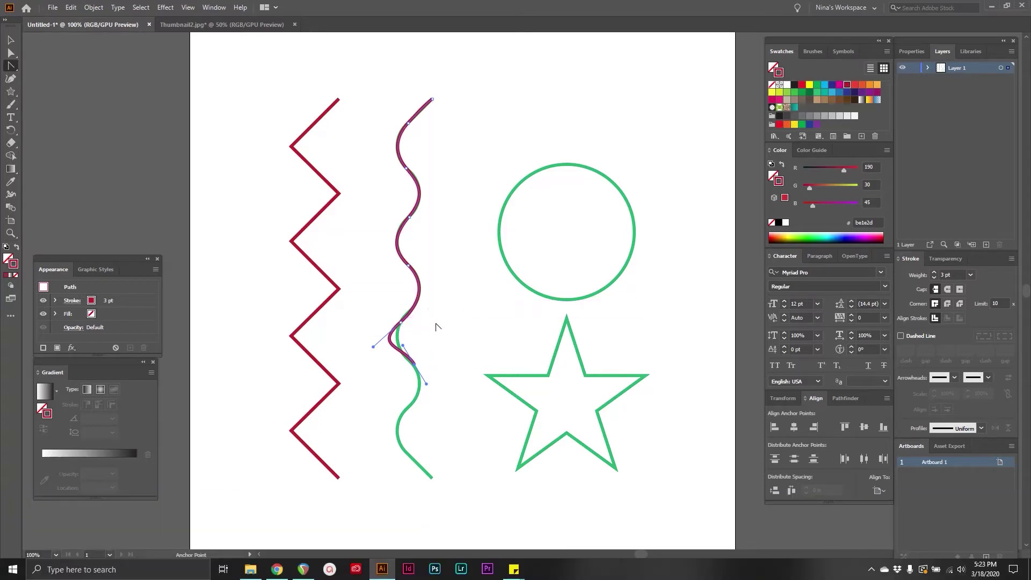
pyautogui.click(402, 325)
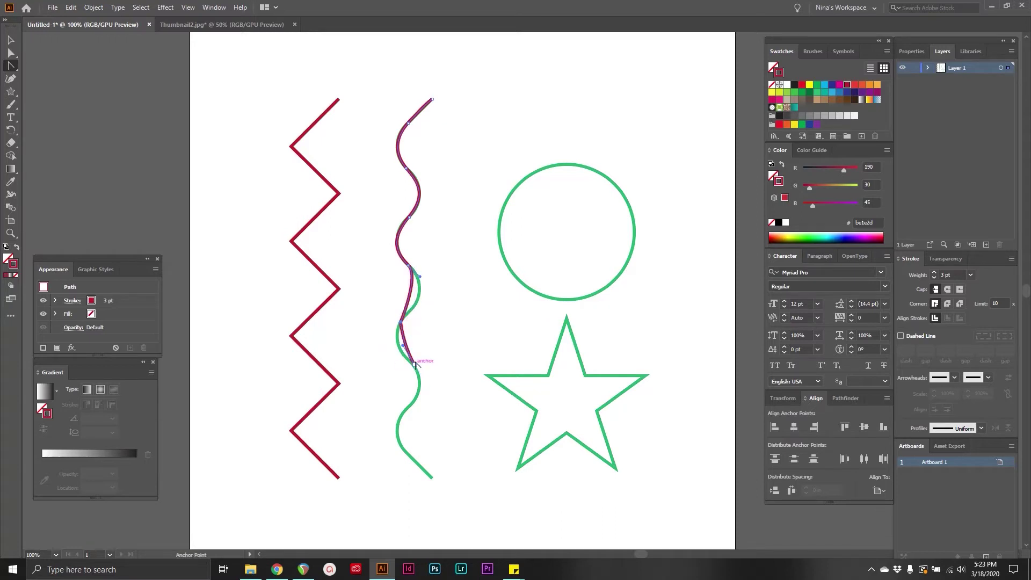
pyautogui.moveTo(402, 324); pyautogui.dragTo(393, 358)
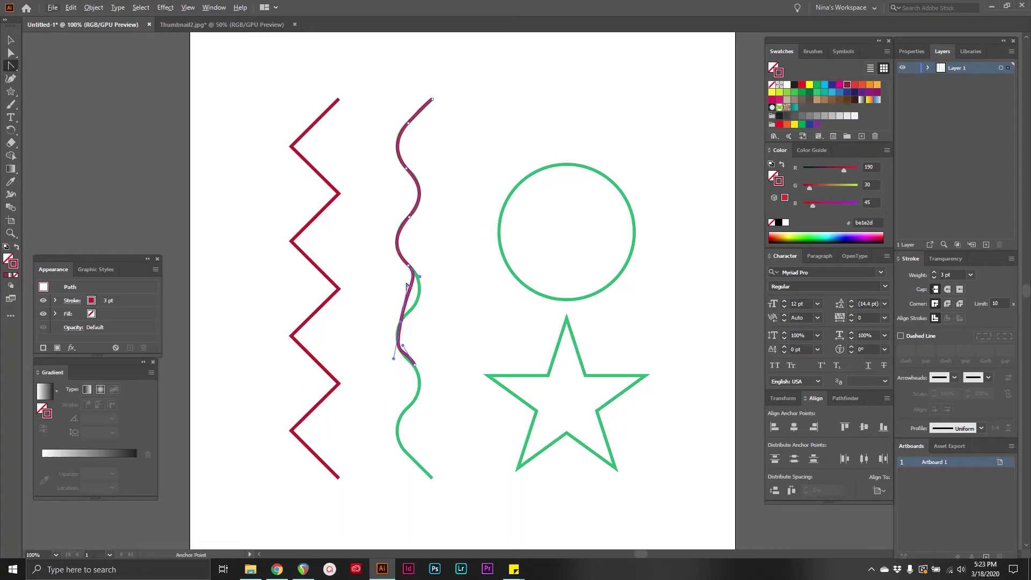
pyautogui.moveTo(407, 285); pyautogui.dragTo(428, 299)
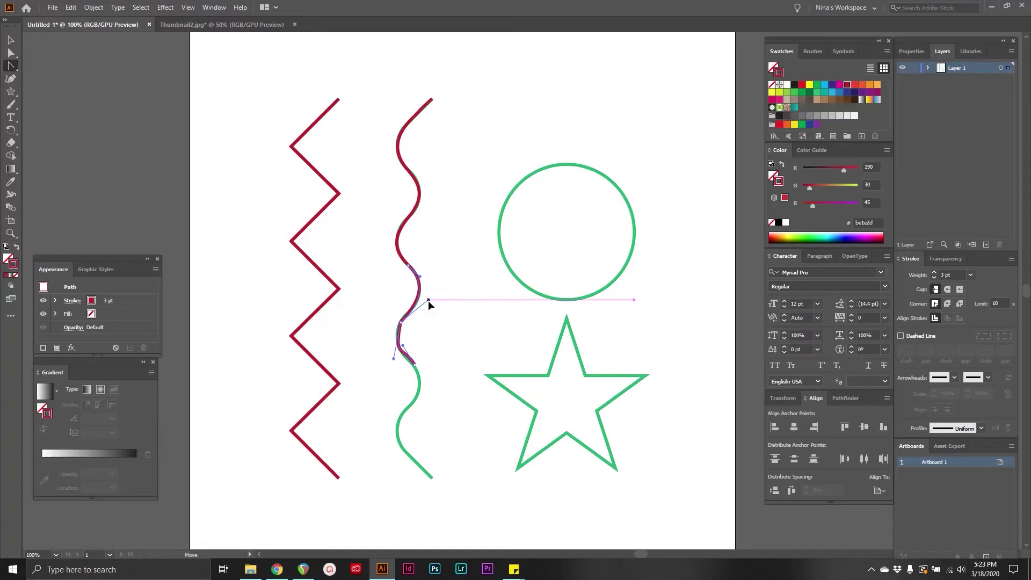
# Resume the red path with the Pen tool and trace the remaining bends to the wavy line's lower end
pyautogui.click(12, 67)
pyautogui.click(43, 70)
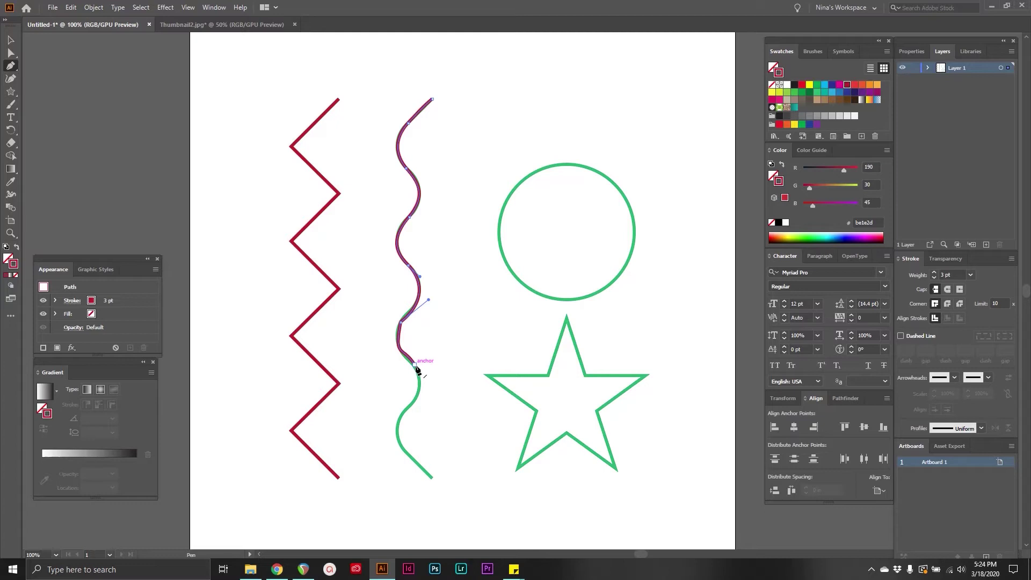
pyautogui.moveTo(415, 365)
pyautogui.mouseDown()
pyautogui.moveTo(412, 406)
pyautogui.moveTo(387, 427)
pyautogui.moveTo(408, 456)
pyautogui.mouseUp()
pyautogui.click(432, 478)
pyautogui.press('Escape')
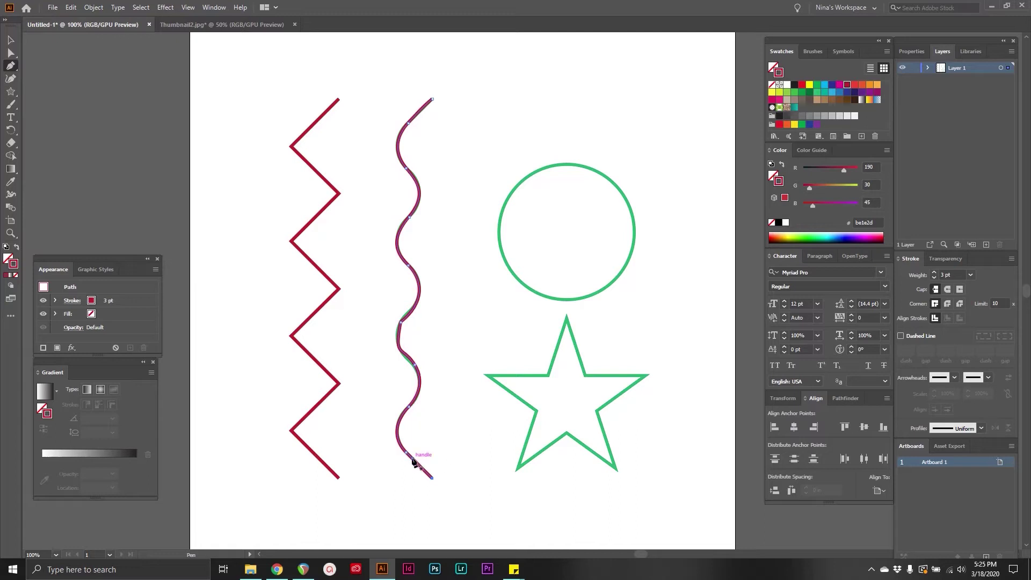
# Delete the red wave path's anchor points between its middle and its lower end point
pyautogui.click(419, 389)
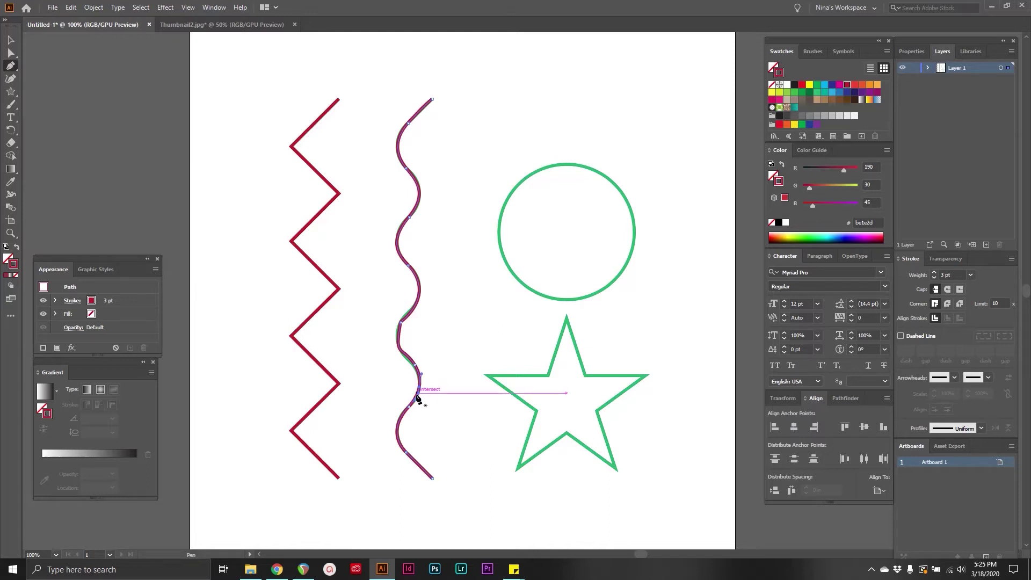
pyautogui.hotkey('ctrl', 'z')
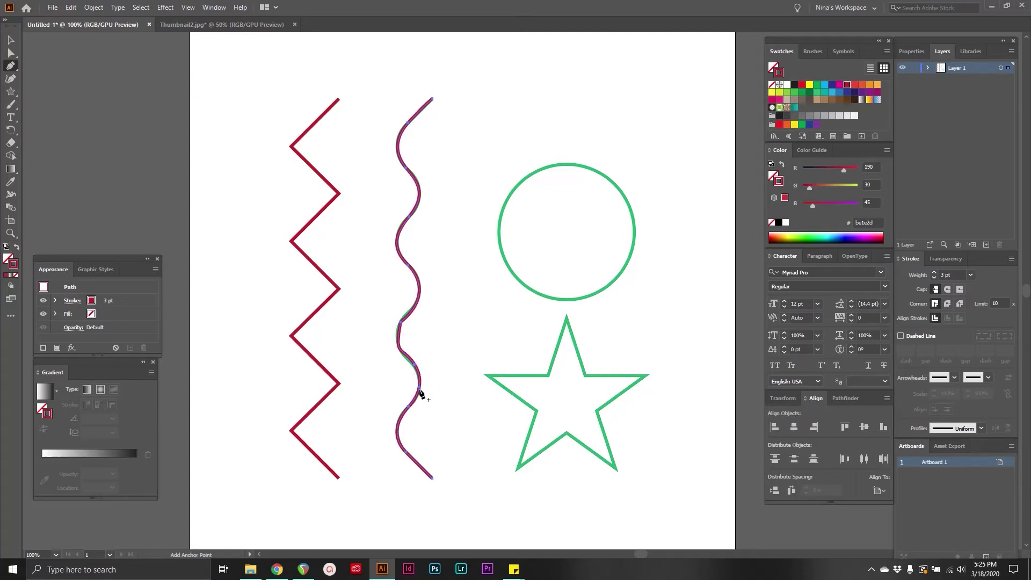
pyautogui.click(419, 387)
pyautogui.click(408, 406)
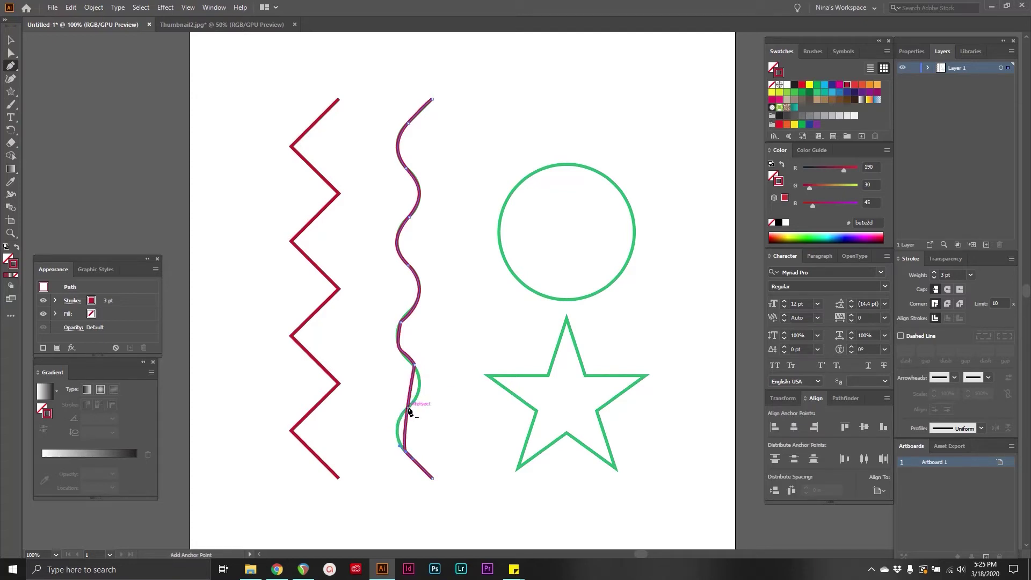
pyautogui.click(414, 365)
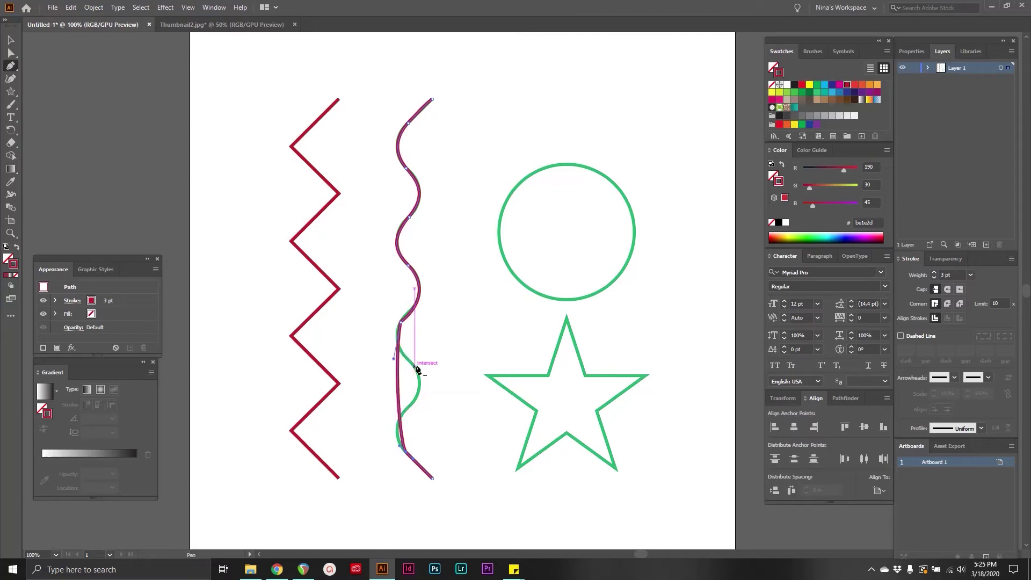
pyautogui.click(401, 325)
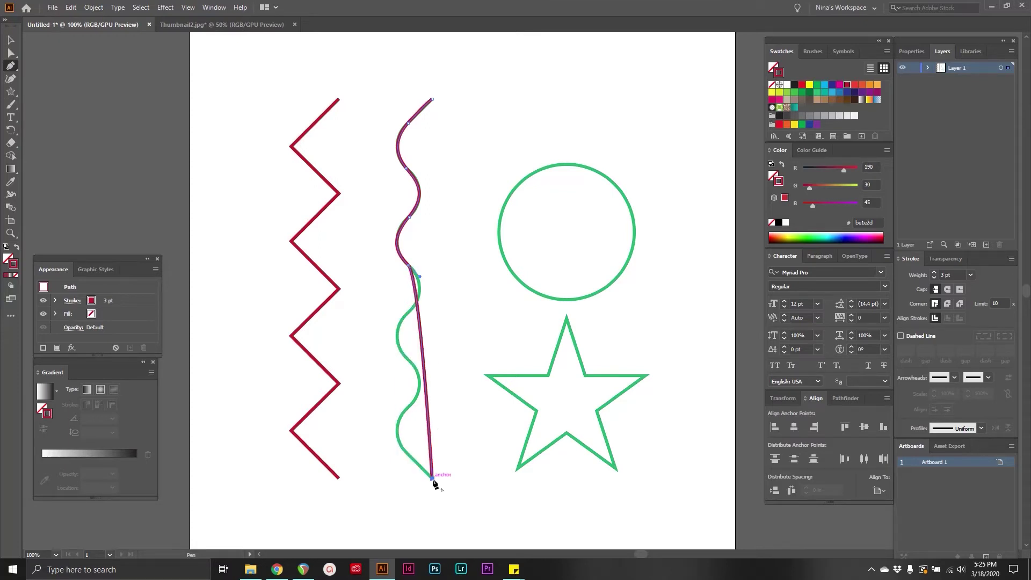
# Move the red path's lower end anchor up to about X 3.24 in, Y 4.25 in, and extend the preceding anchor's handle to fit the green bend
pyautogui.click(11, 52)
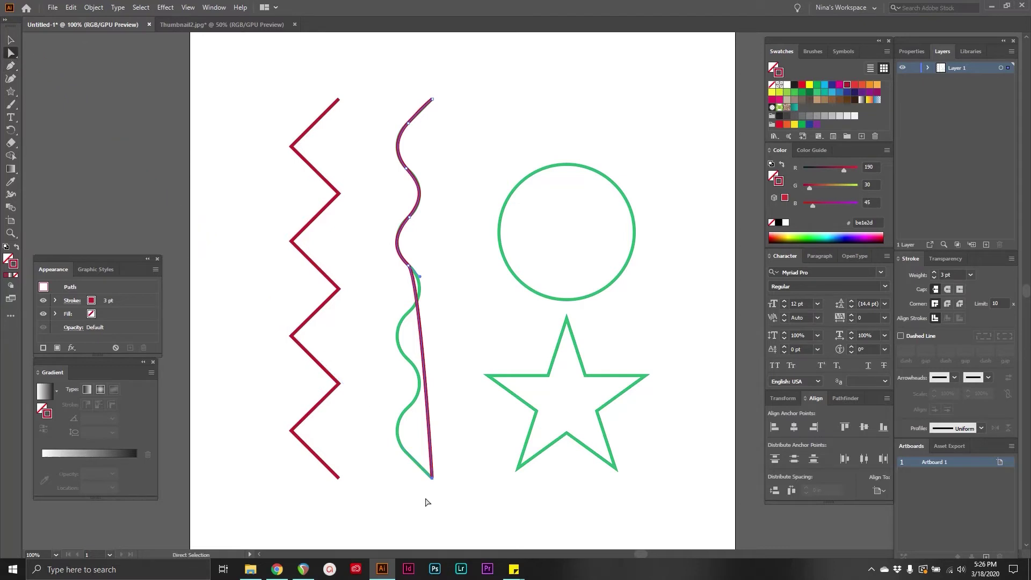
pyautogui.moveTo(431, 477); pyautogui.dragTo(409, 309)
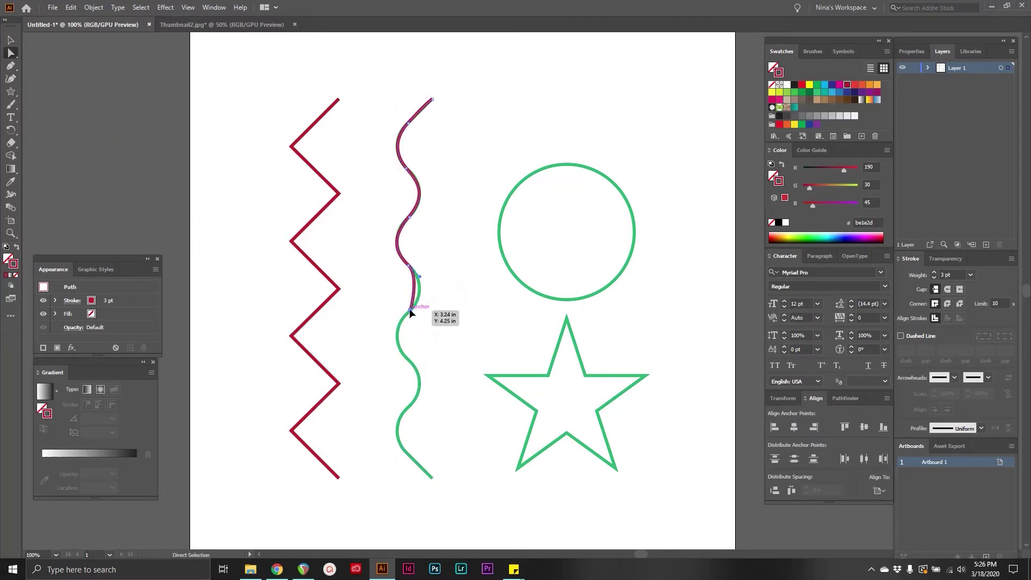
pyautogui.click(13, 68)
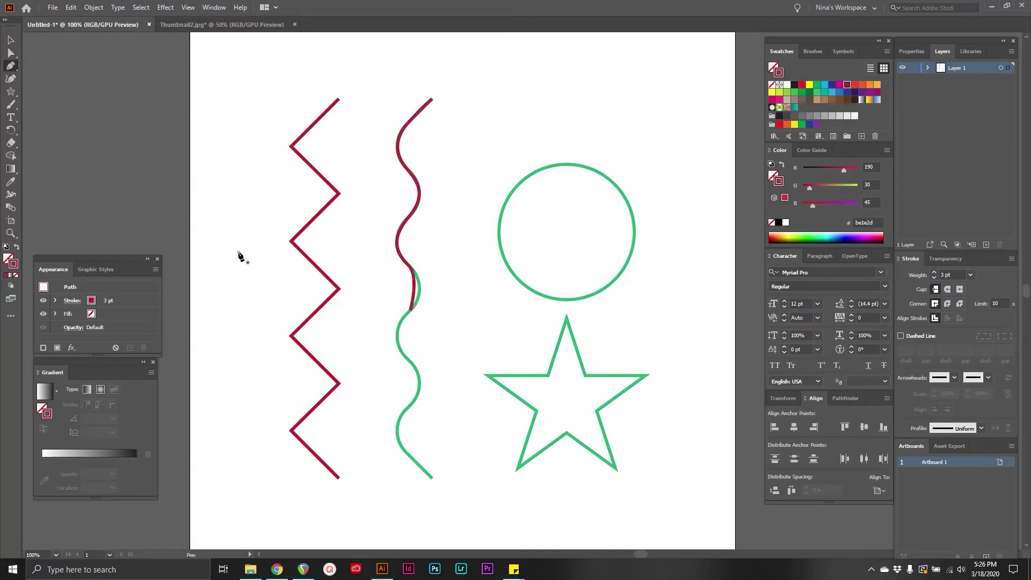
pyautogui.moveTo(411, 313); pyautogui.dragTo(420, 317)
pyautogui.press('a')
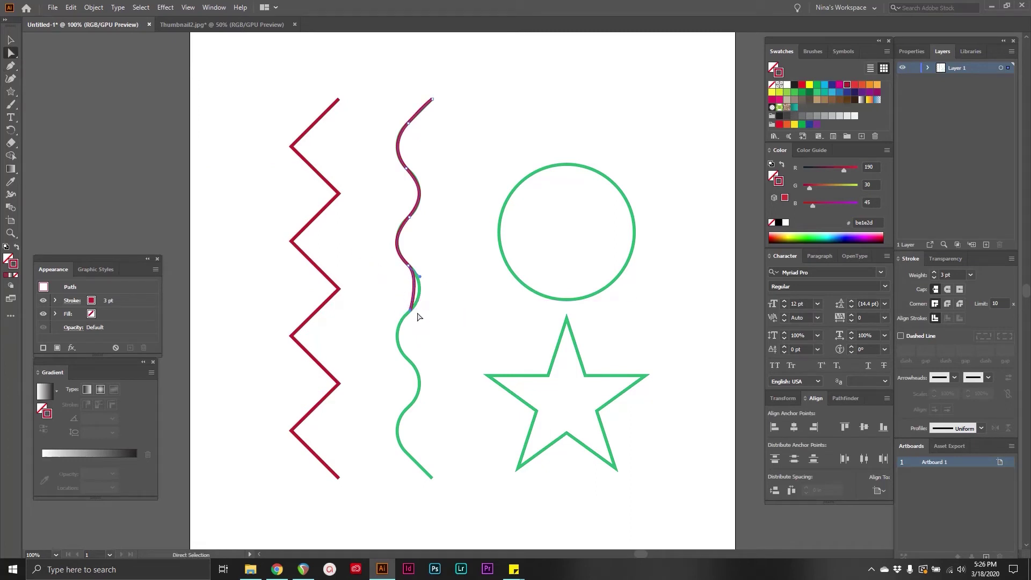
pyautogui.moveTo(421, 276); pyautogui.dragTo(431, 287)
# Resume the red wave path with the Pen tool, trace the remaining green bends to the line's lower end, and deselect it
pyautogui.press('p')
pyautogui.click(409, 310)
pyautogui.moveTo(408, 360); pyautogui.dragTo(430, 385)
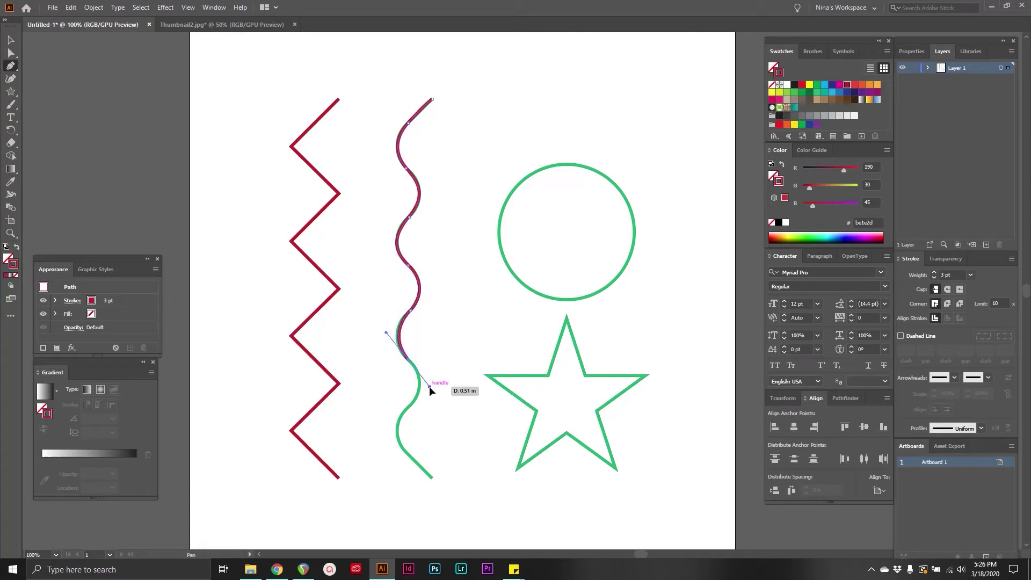
pyautogui.hotkey('ctrl', 'z')
pyautogui.moveTo(408, 360); pyautogui.dragTo(433, 387)
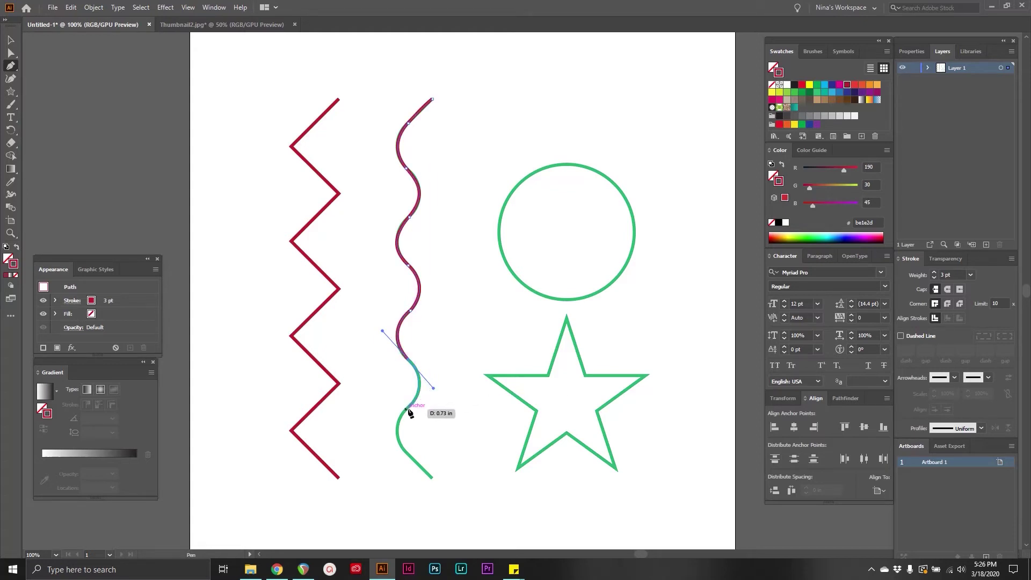
pyautogui.click(408, 407)
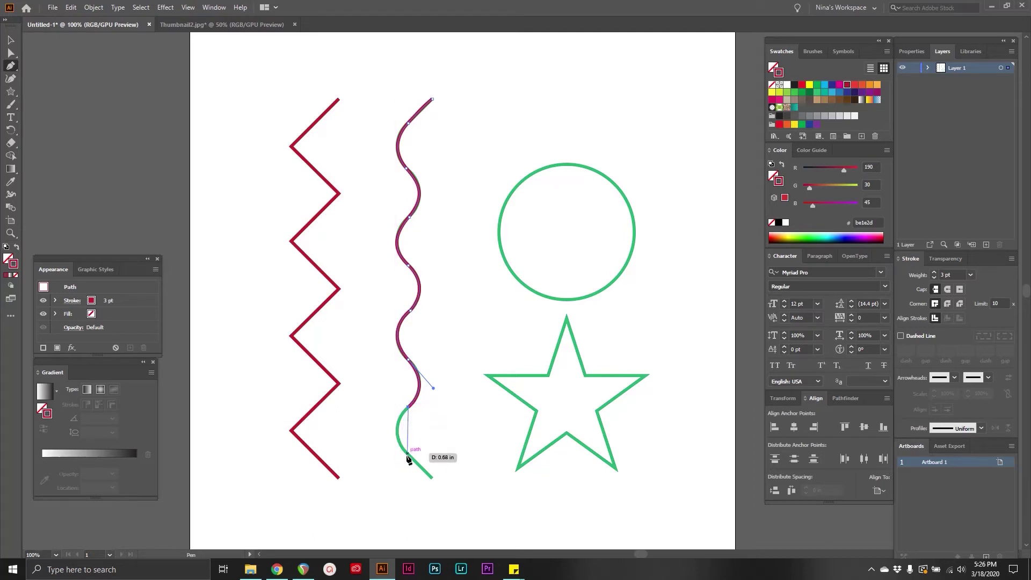
pyautogui.moveTo(408, 454); pyautogui.dragTo(430, 478)
pyautogui.click(430, 478)
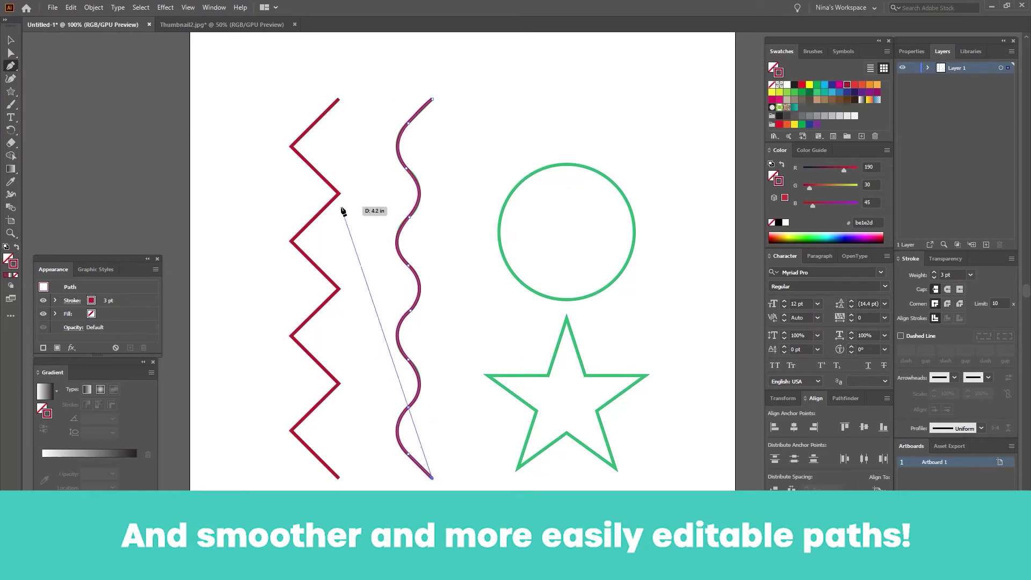
pyautogui.click(10, 40)
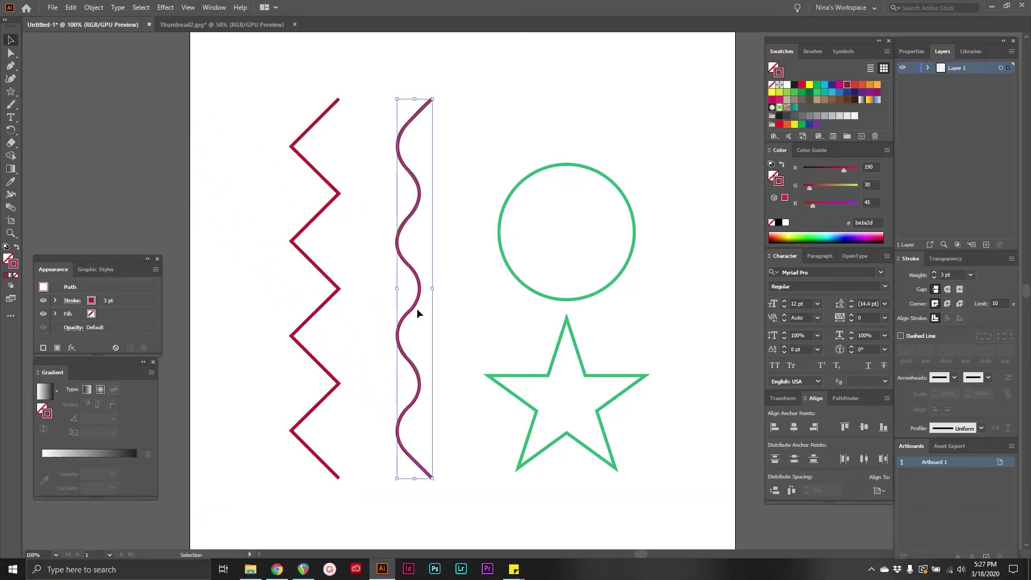
pyautogui.click(474, 163)
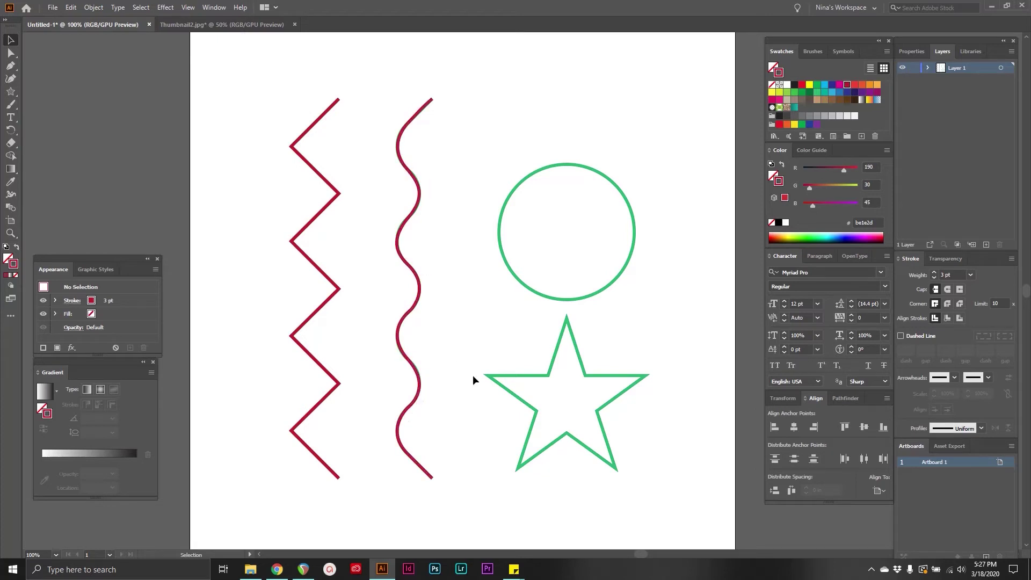
# Trace the green circle with a closed Pen path using smooth anchors at its left and right extremes with vertical handles
pyautogui.press('p')
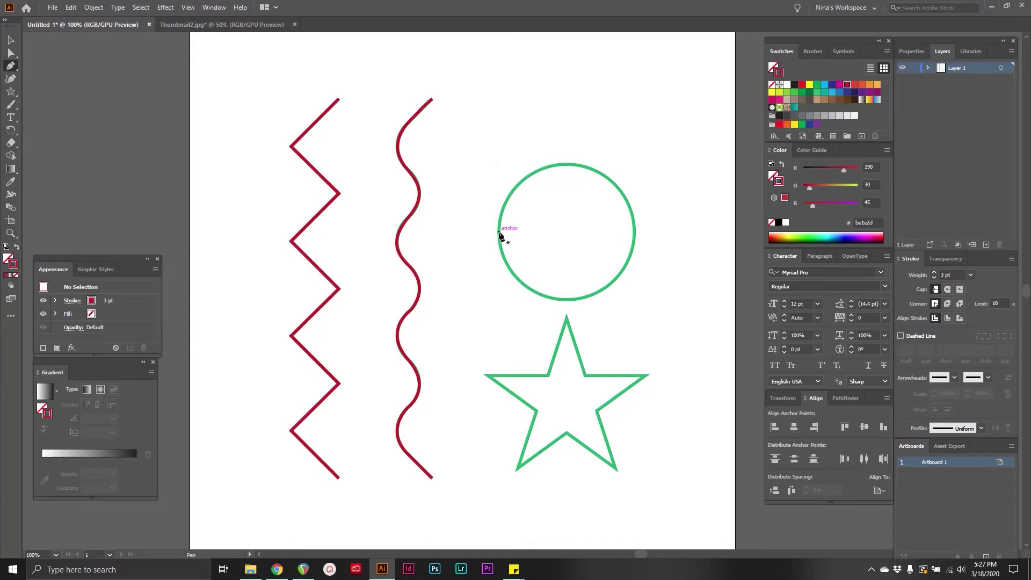
pyautogui.moveTo(499, 233); pyautogui.dragTo(503, 291)
pyautogui.moveTo(502, 290)
pyautogui.mouseDown()
pyautogui.moveTo(500, 263)
pyautogui.moveTo(552, 230)
pyautogui.moveTo(489, 202)
pyautogui.moveTo(516, 205)
pyautogui.moveTo(529, 227)
pyautogui.moveTo(526, 260)
pyautogui.moveTo(502, 272)
pyautogui.moveTo(501, 298)
pyautogui.mouseUp()
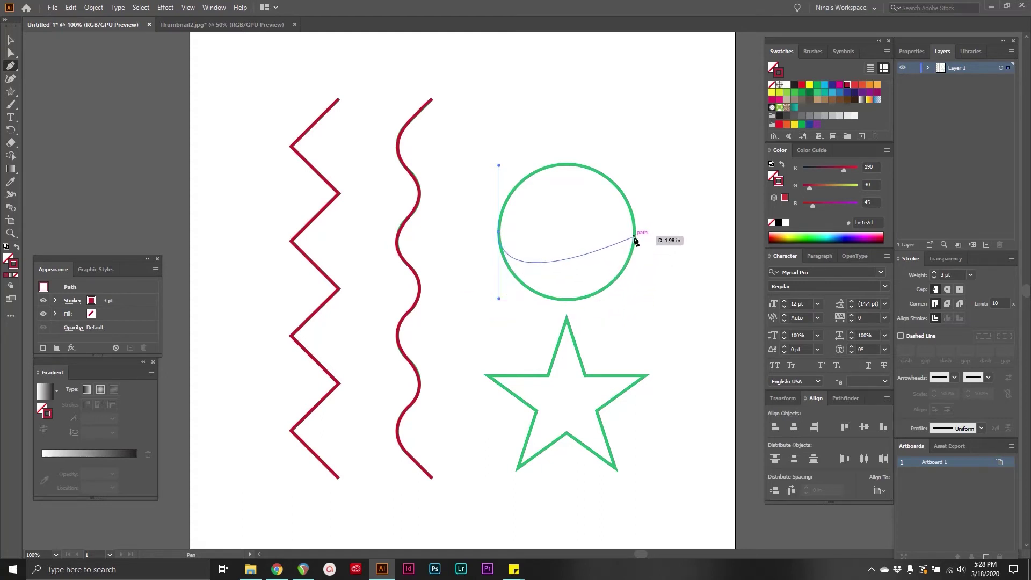
pyautogui.moveTo(635, 235); pyautogui.dragTo(639, 139)
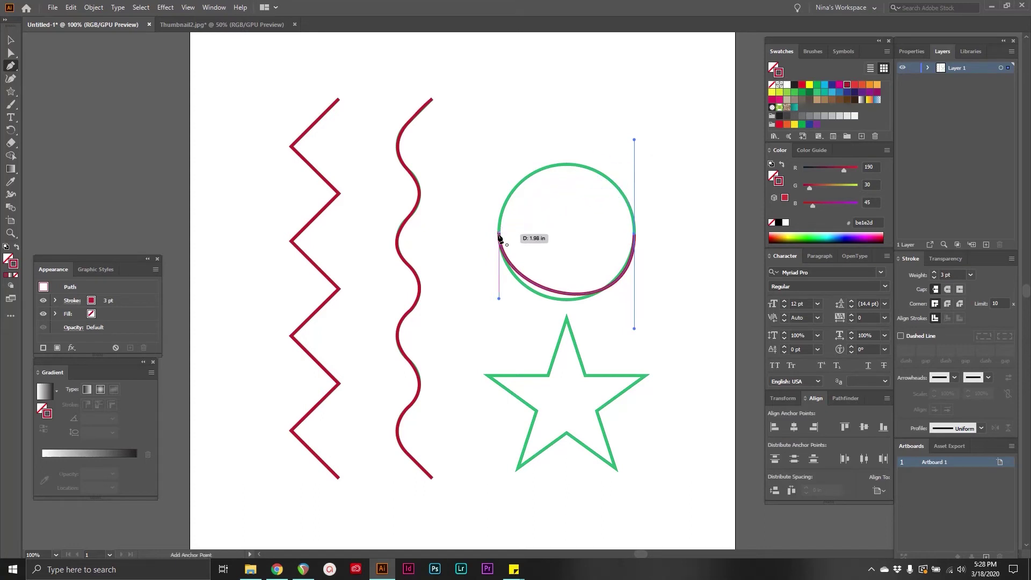
pyautogui.moveTo(498, 233); pyautogui.dragTo(488, 322)
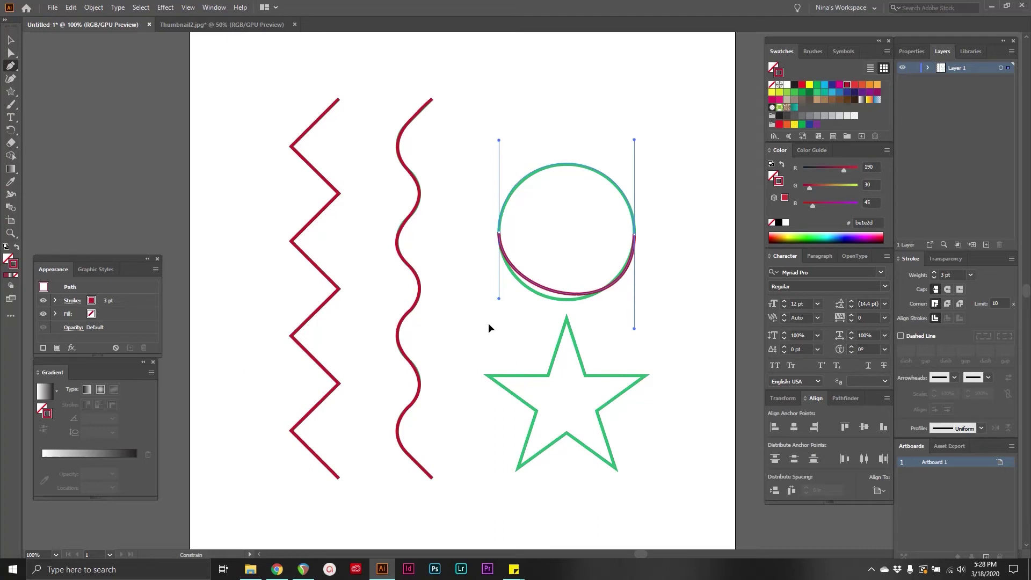
pyautogui.moveTo(488, 323); pyautogui.dragTo(488, 323)
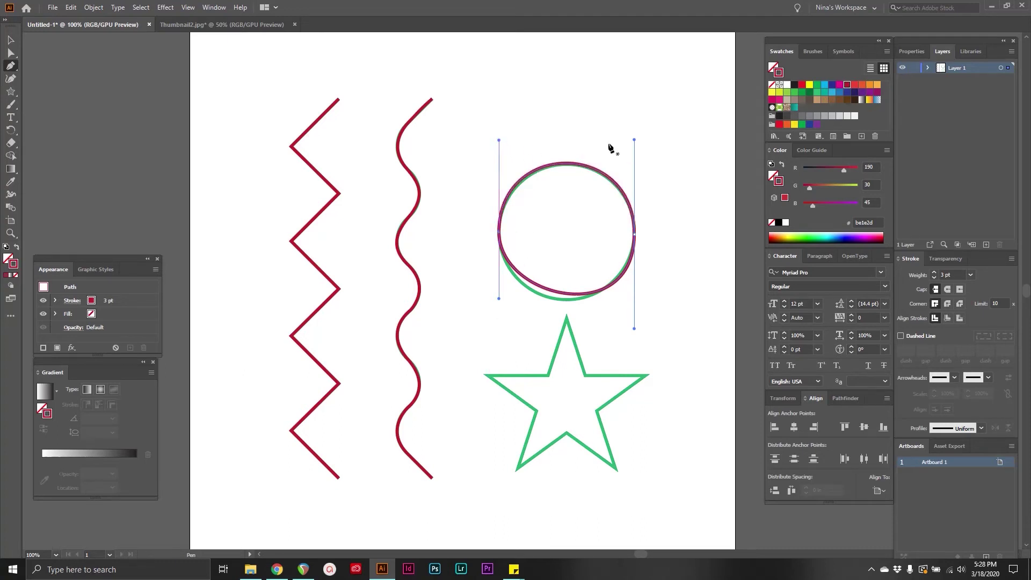
# Adjust the red circle's two lower handles with the Anchor Point tool to fit the green outline, and deselect the path
pyautogui.moveTo(10, 65); pyautogui.dragTo(34, 82)
pyautogui.moveTo(499, 299); pyautogui.dragTo(498, 318)
pyautogui.moveTo(634, 328); pyautogui.dragTo(634, 322)
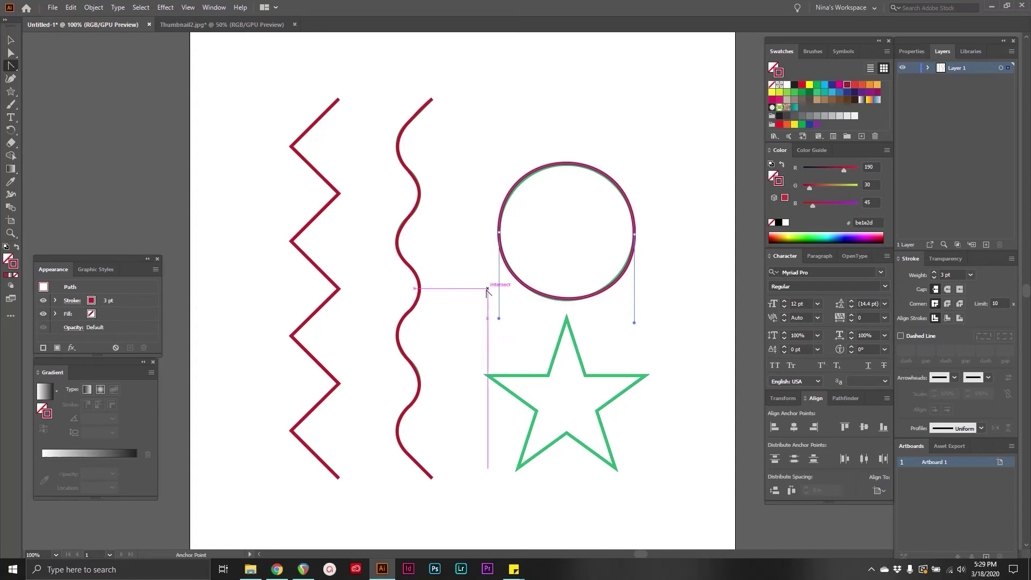
pyautogui.click(11, 40)
pyautogui.click(454, 280)
pyautogui.moveTo(638, 152); pyautogui.dragTo(612, 290)
pyautogui.click(242, 215)
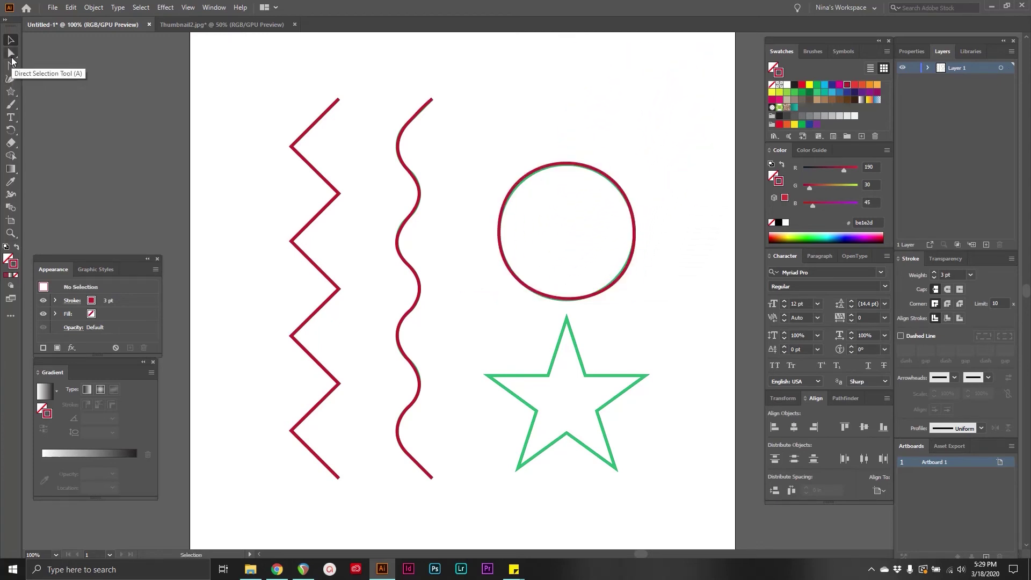
# Draw a curvy practice path beside the zigzag with the Pen tool, using a red fill and no stroke
pyautogui.moveTo(11, 67); pyautogui.dragTo(38, 66)
pyautogui.hotkey('shift', 'x')
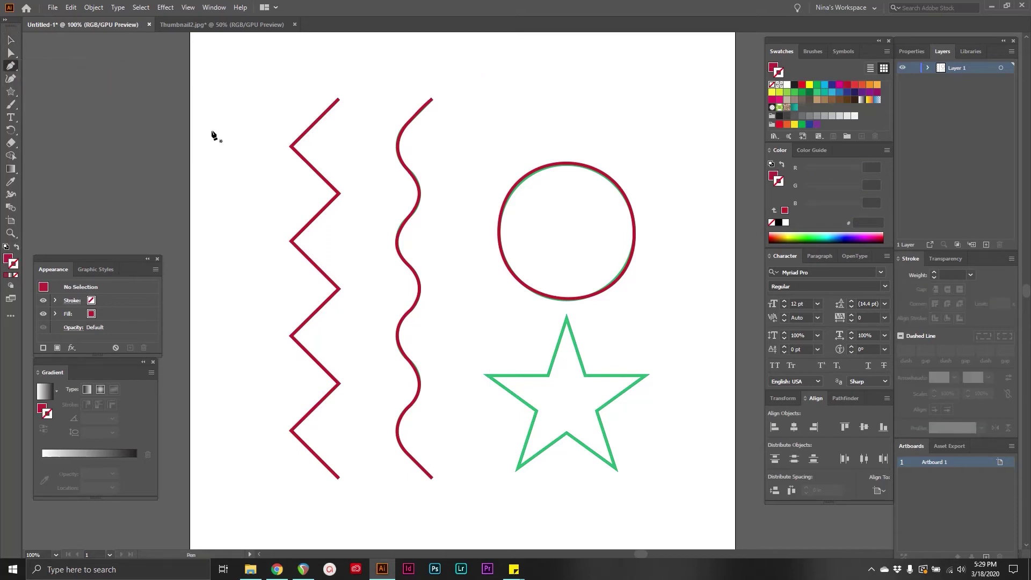
pyautogui.click(8, 260)
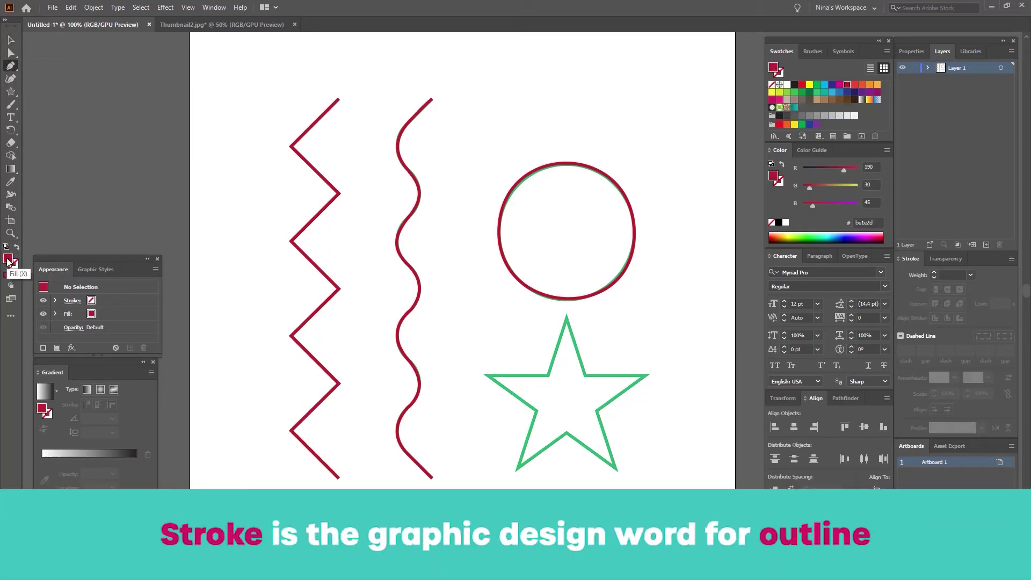
pyautogui.click(256, 93)
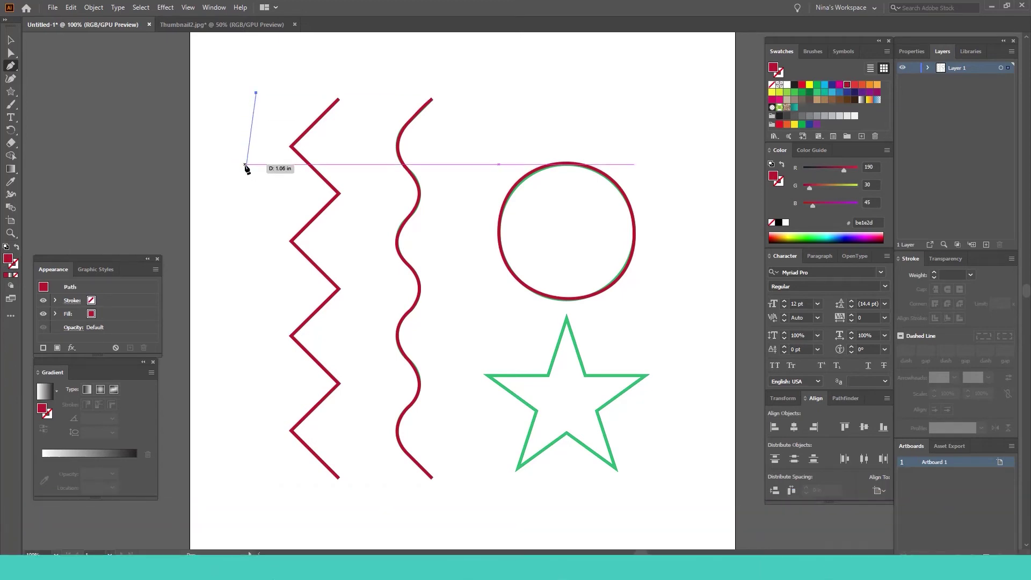
pyautogui.moveTo(237, 154); pyautogui.dragTo(240, 430)
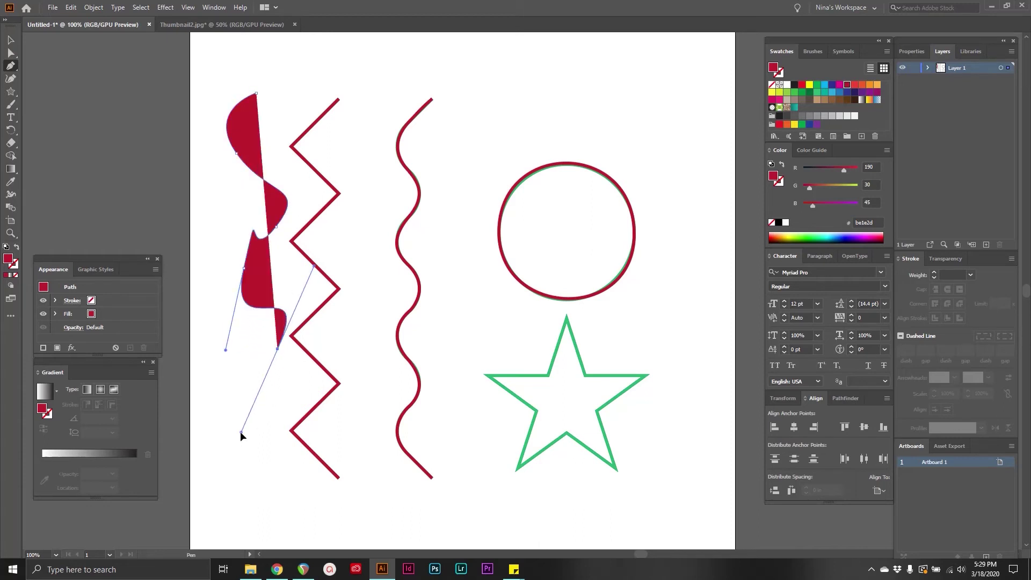
# Swap the practice path to a red stroke without fill and set its weight to 4 pt with round cap and round join
pyautogui.click(18, 248)
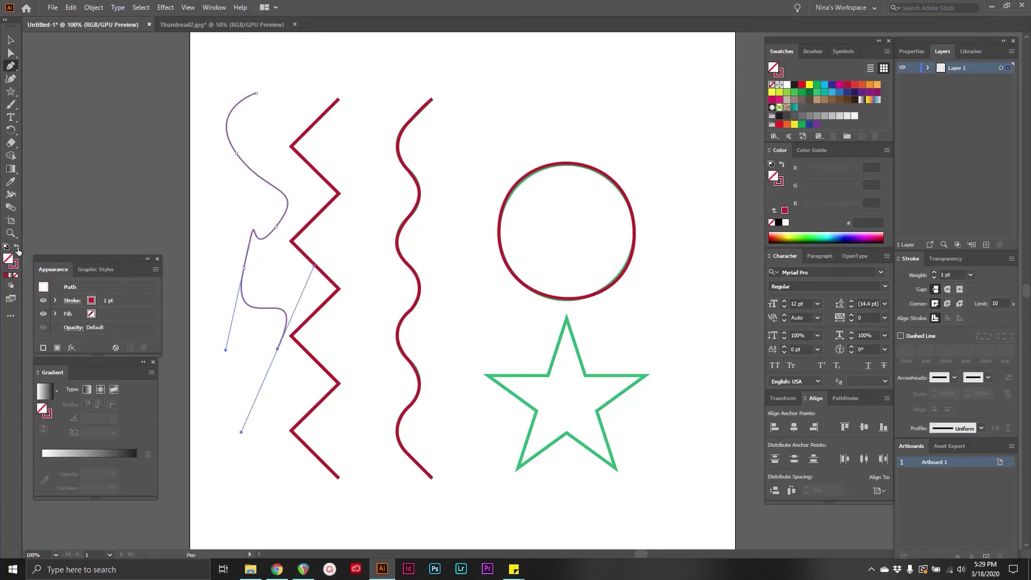
pyautogui.click(934, 272)
pyautogui.click(934, 273)
pyautogui.click(934, 273)
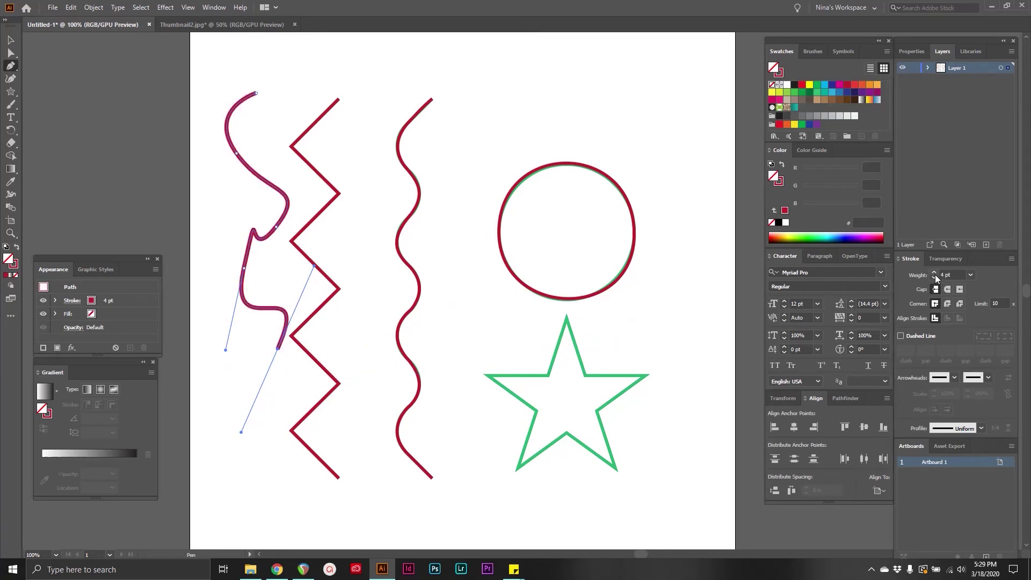
pyautogui.click(948, 289)
pyautogui.click(948, 305)
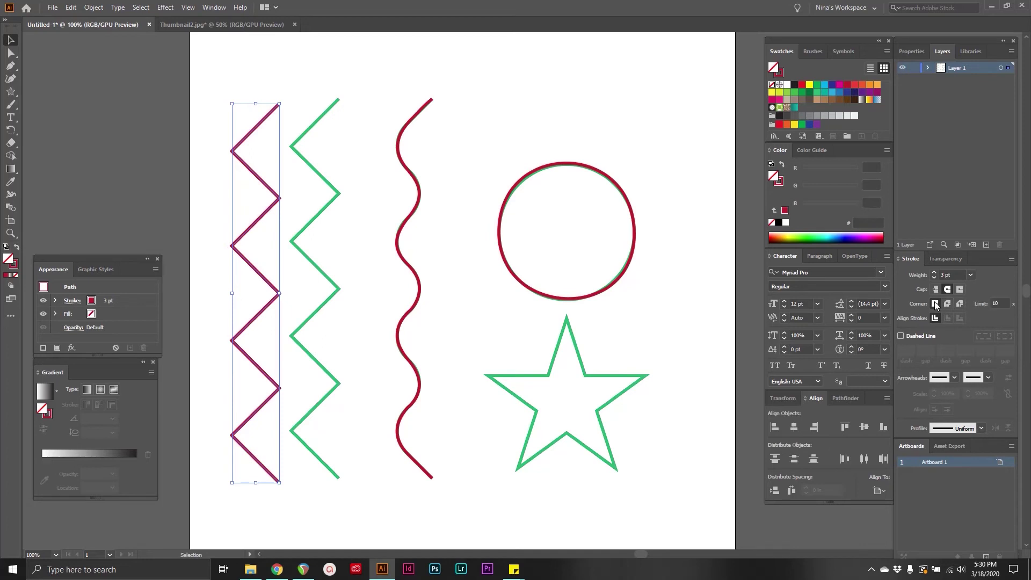
# Try a round corner join on the red zigzag, restore the miter join, and move the zigzag back over the green one
pyautogui.click(948, 304)
pyautogui.click(934, 304)
pyautogui.moveTo(261, 219); pyautogui.dragTo(321, 214)
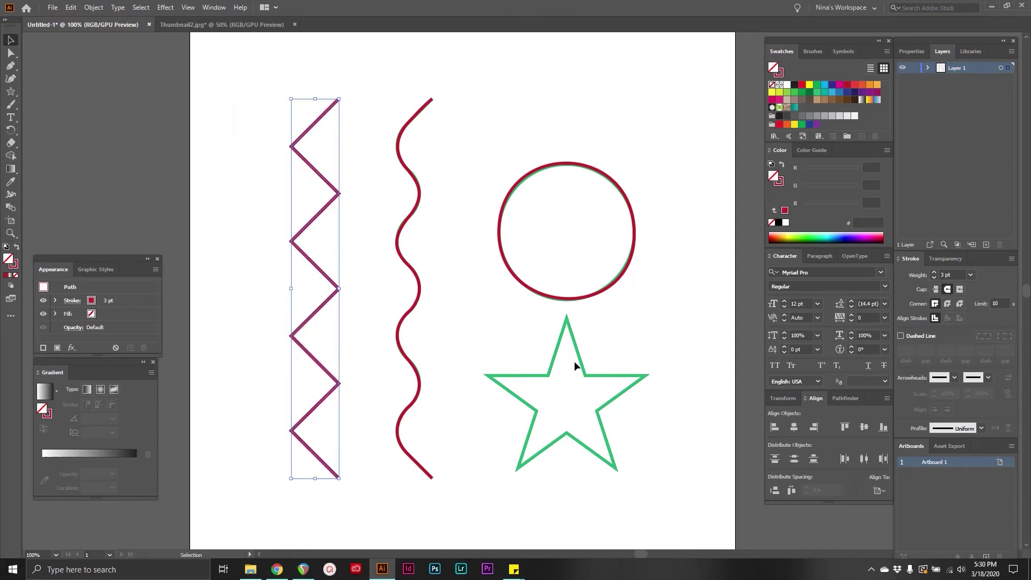
# Trace the green star with a closed path of straight Pen segments through all its corners
pyautogui.hotkey('ctrl', 'shift', 'a')
pyautogui.press('p')
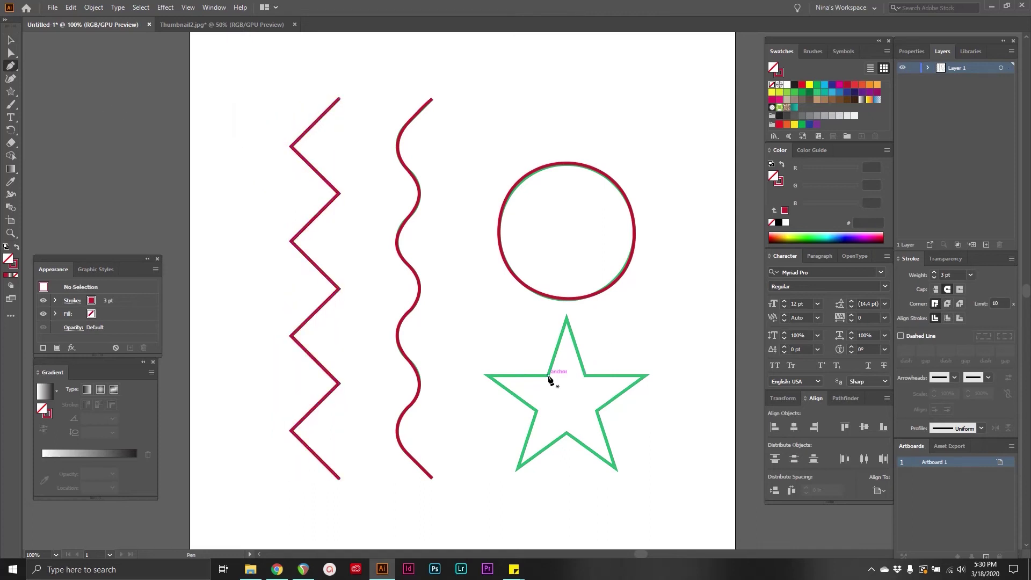
pyautogui.click(567, 318)
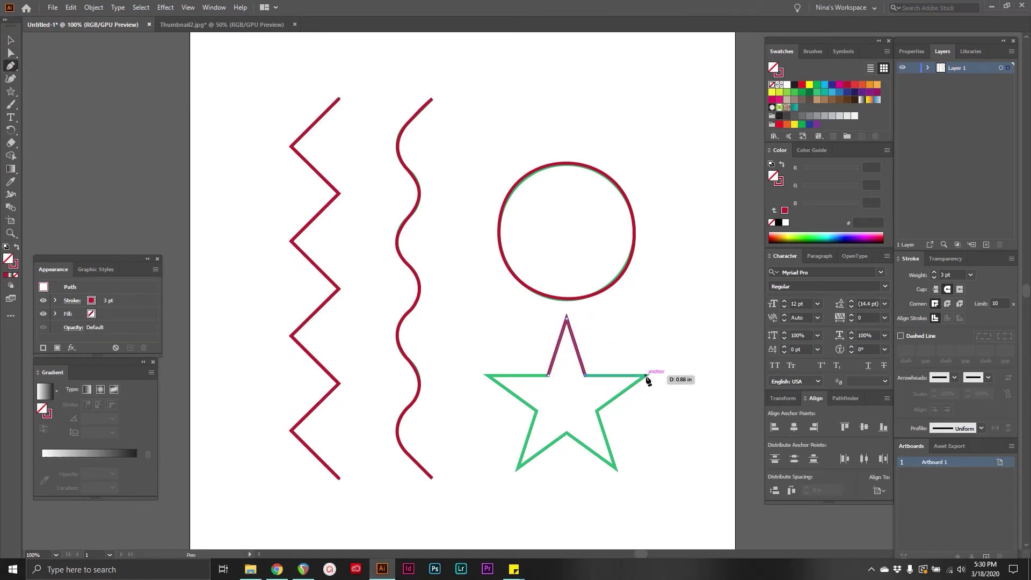
pyautogui.click(648, 376)
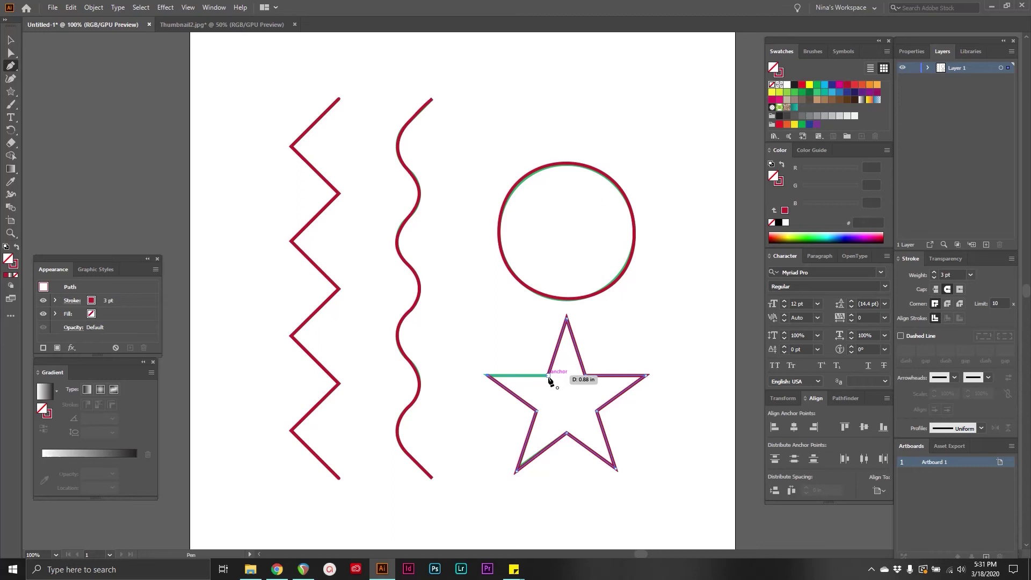
pyautogui.click(548, 375)
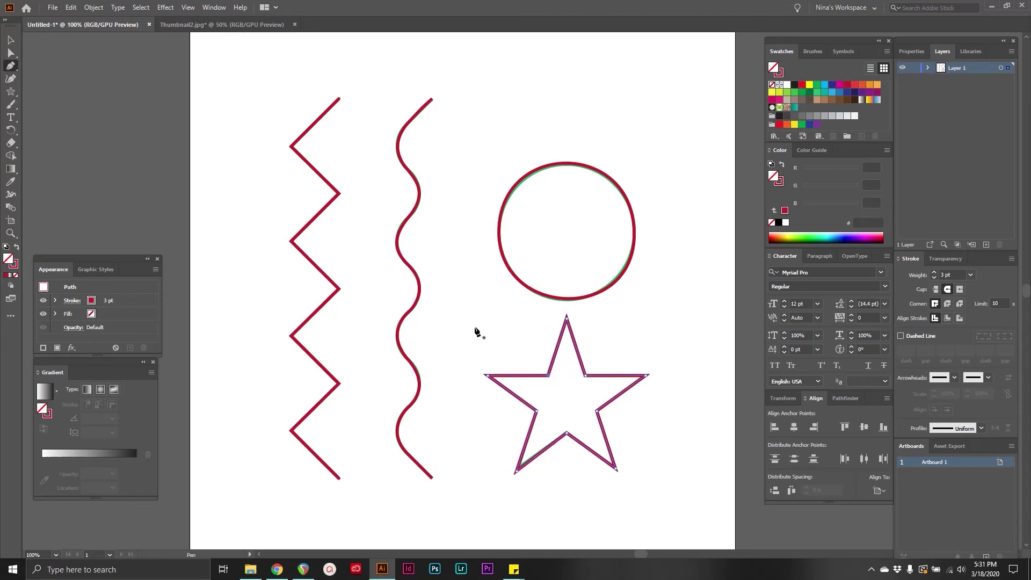
# Preview the star with a red fill, swap it back to a red outline, and give its stroke round corner joins
pyautogui.click(16, 249)
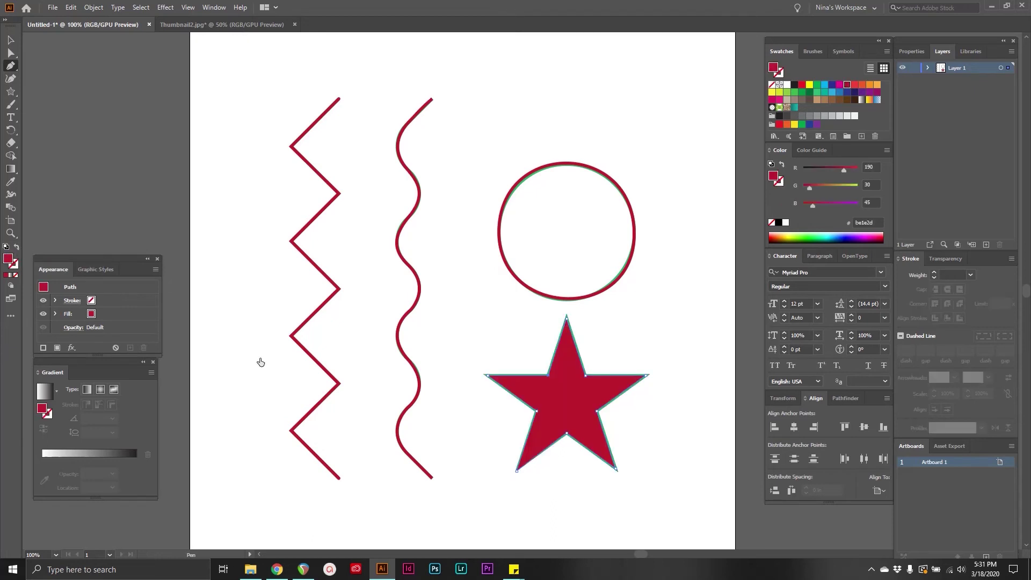
pyautogui.click(17, 248)
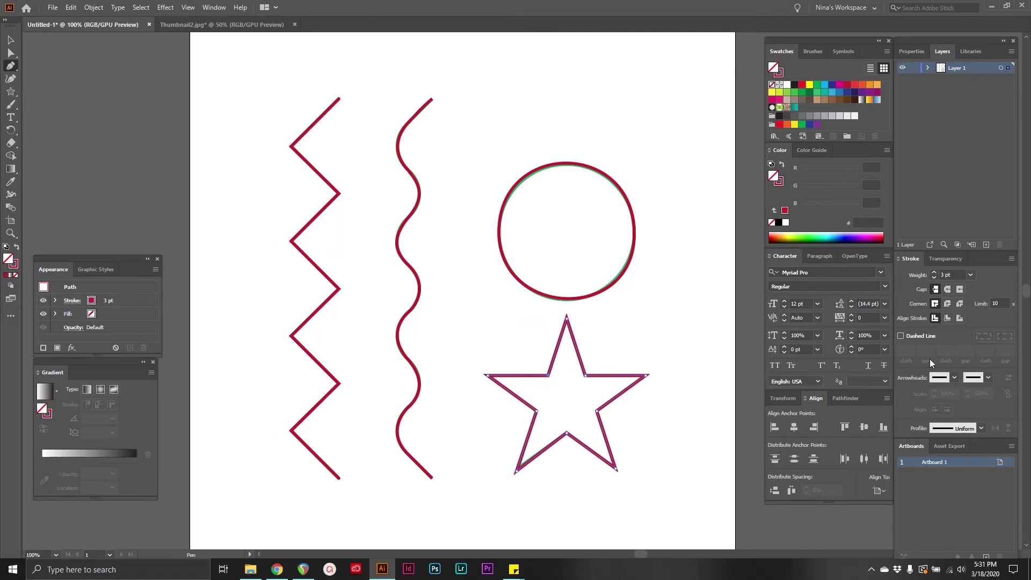
pyautogui.click(10, 39)
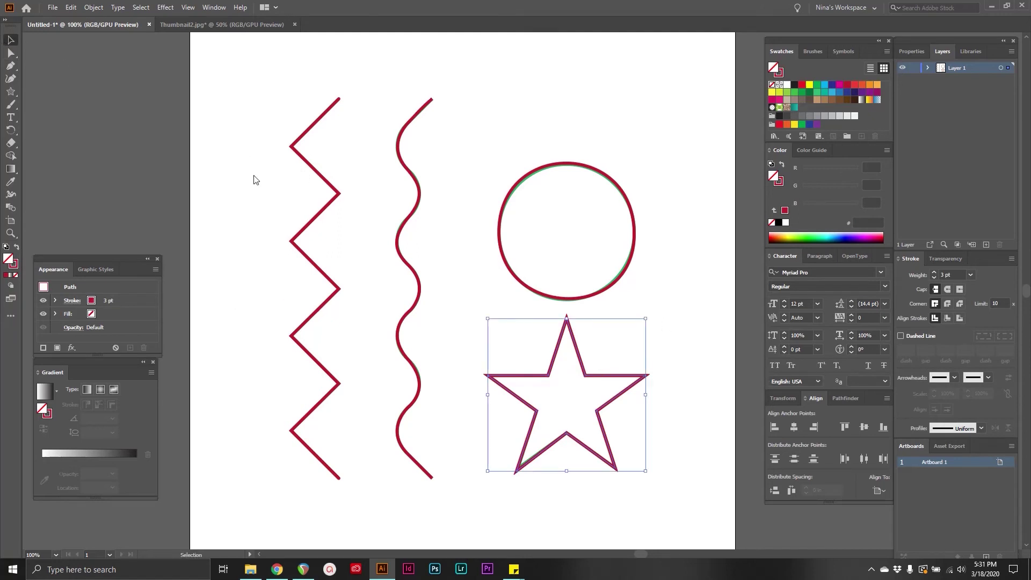
pyautogui.click(947, 304)
pyautogui.click(674, 431)
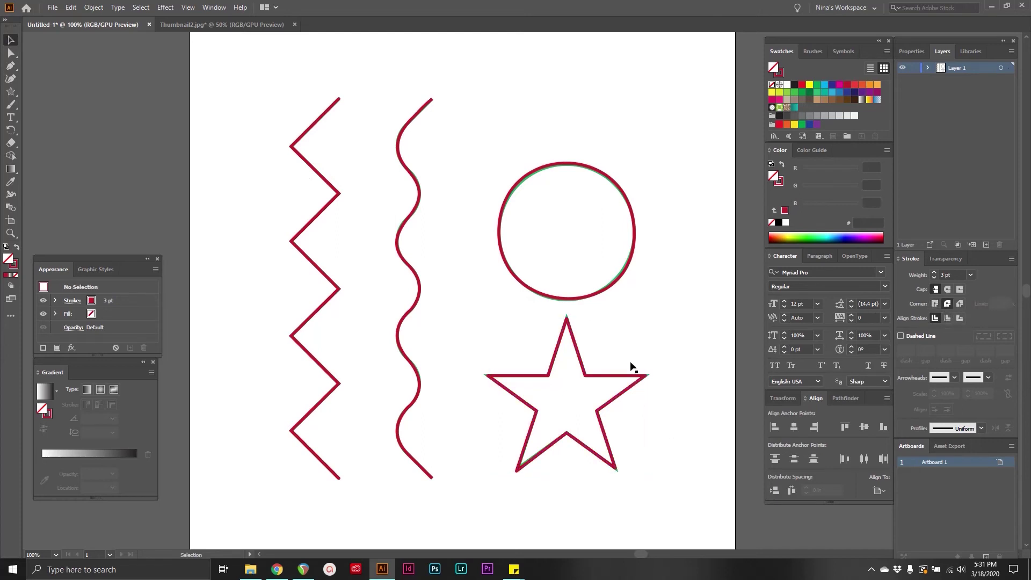
# Examine the star's rounded corners at 300% zoom and return to the 100% view
pyautogui.click(10, 233)
pyautogui.click(592, 381)
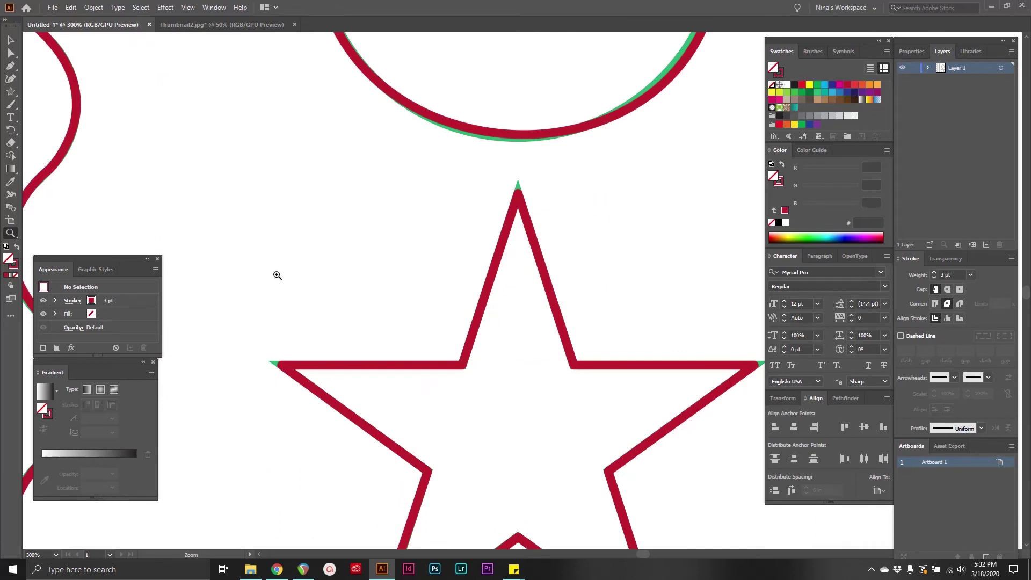
pyautogui.hotkey('ctrl', '1')
pyautogui.press('p')
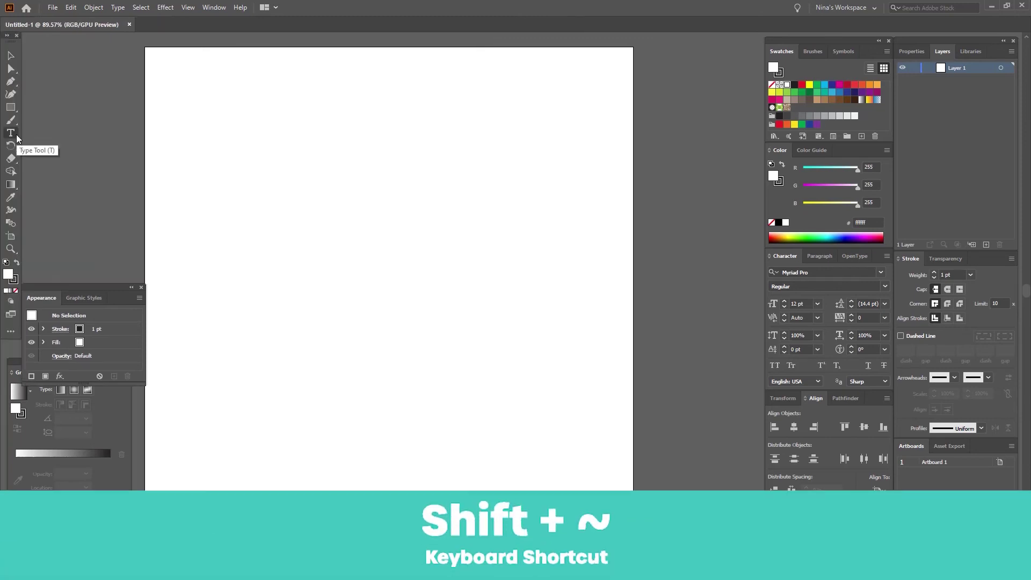
# Draw an open, reversed-S curve through six points on the blank artboard with the Curvature tool
pyautogui.click(18, 99)
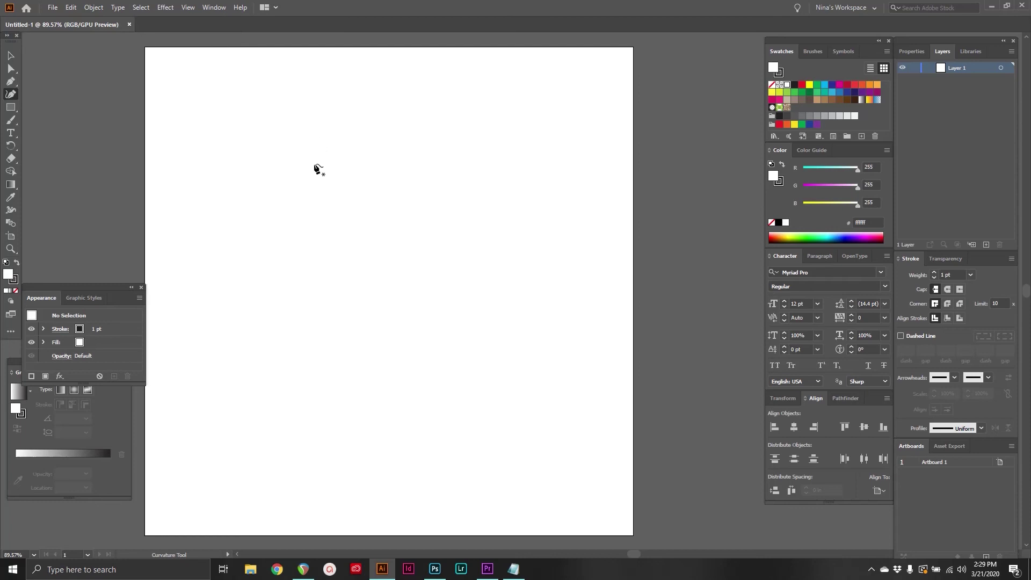
pyautogui.click(326, 152)
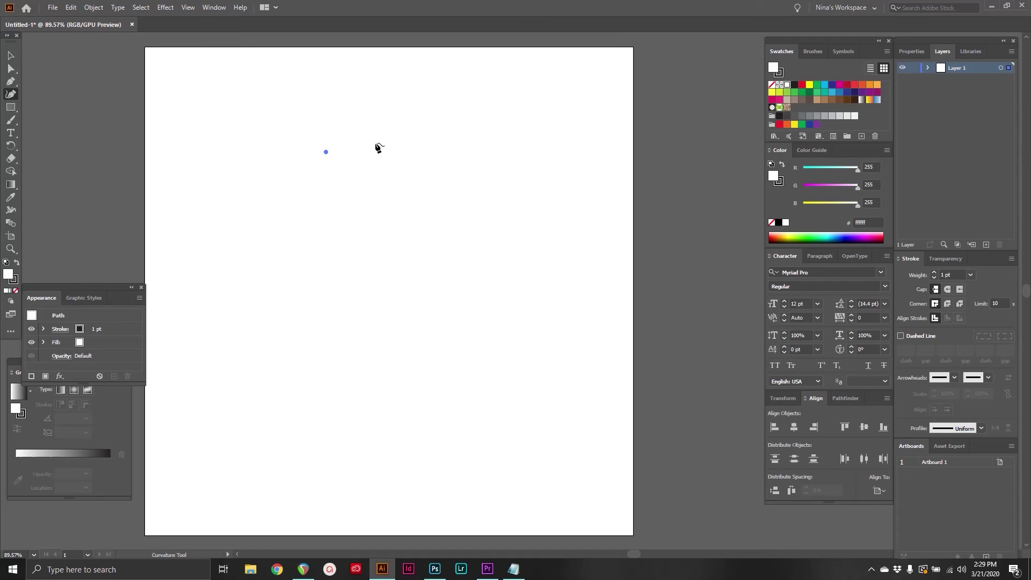
pyautogui.click(381, 147)
pyautogui.click(386, 208)
pyautogui.click(319, 245)
pyautogui.click(308, 321)
pyautogui.click(364, 339)
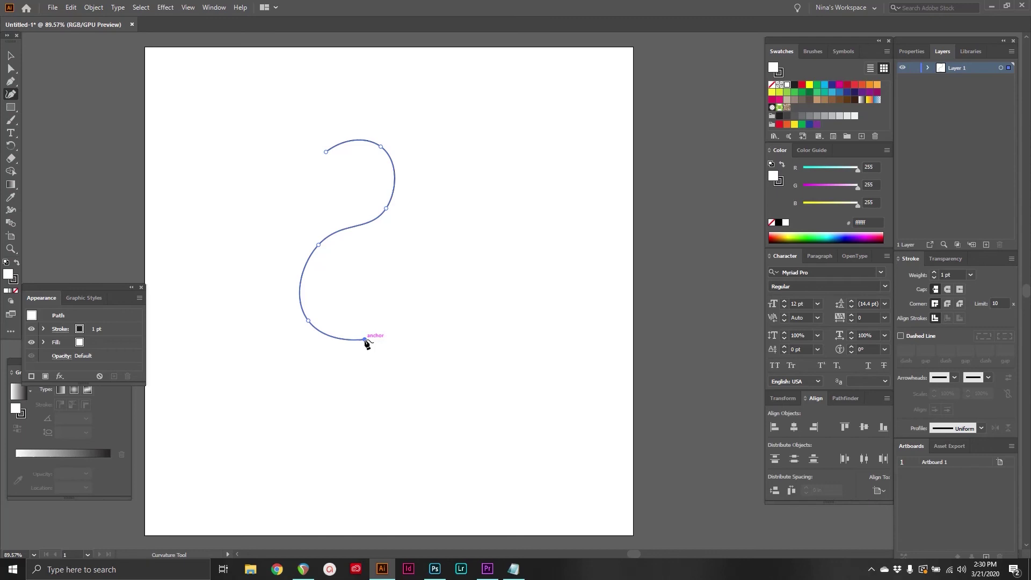
# Extend the curve from its lower end with four more points forming a rounded arch that hooks back inward
pyautogui.click(387, 286)
pyautogui.click(449, 282)
pyautogui.click(455, 319)
pyautogui.click(422, 327)
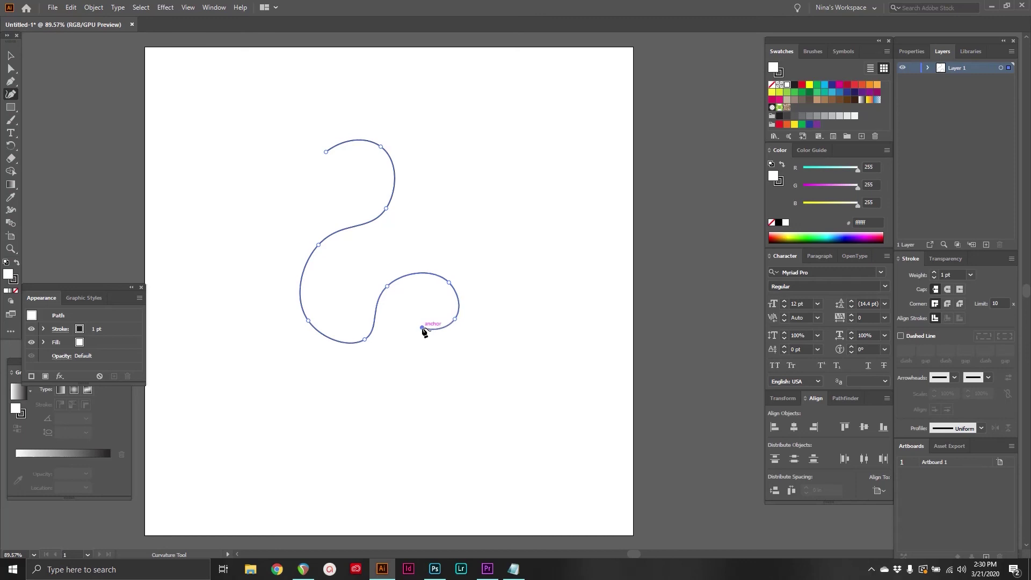
# Finish the open curve and reshape it by moving its two middle points down and to the left
pyautogui.click(408, 384)
pyautogui.press('Escape')
pyautogui.moveTo(387, 209); pyautogui.dragTo(369, 223)
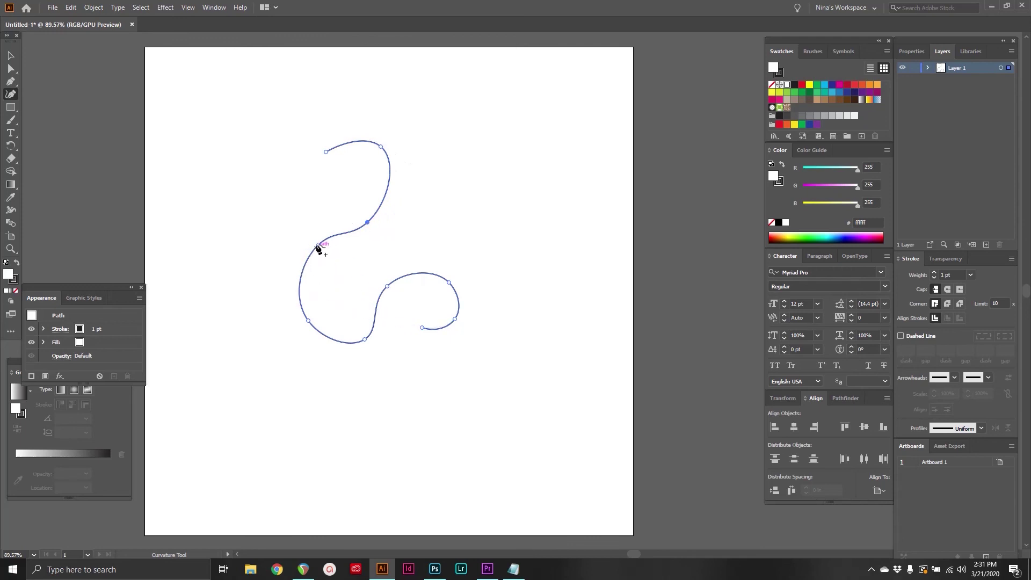
pyautogui.moveTo(320, 246); pyautogui.dragTo(292, 235)
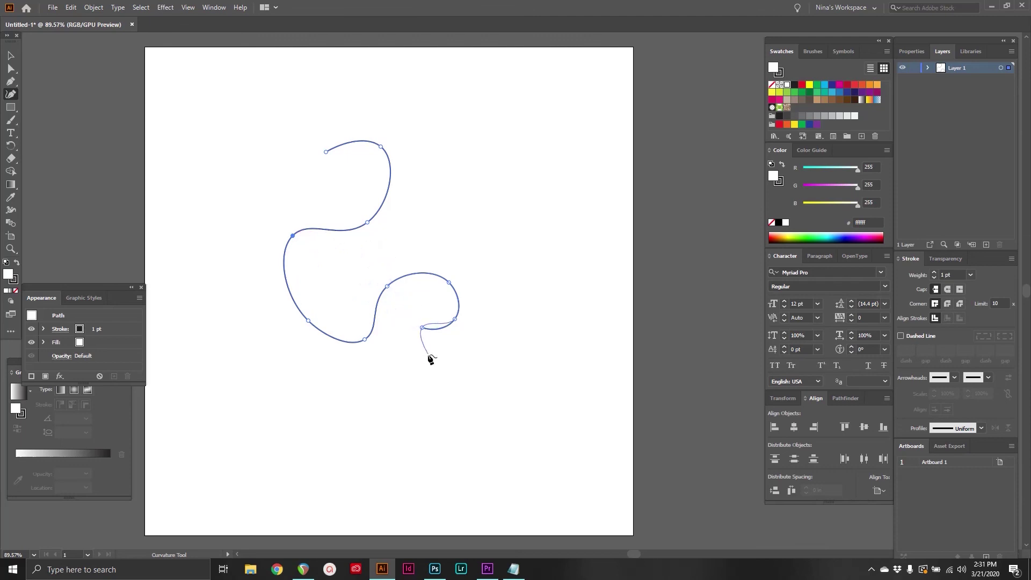
pyautogui.press('Escape')
# Convert the curve's two upper-right anchor points to corners and turn both back into smooth points
pyautogui.doubleClick(367, 222)
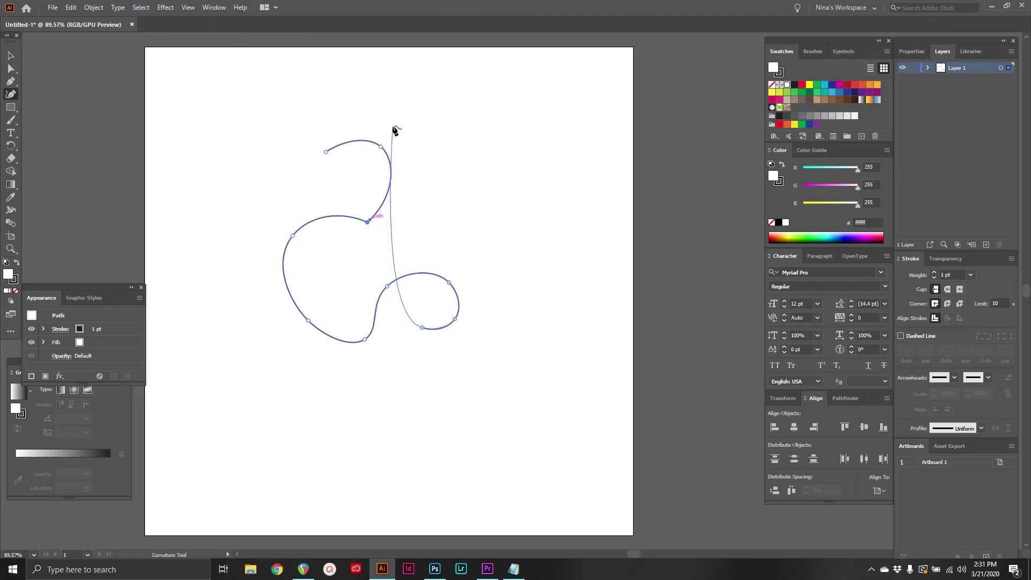
pyautogui.doubleClick(381, 147)
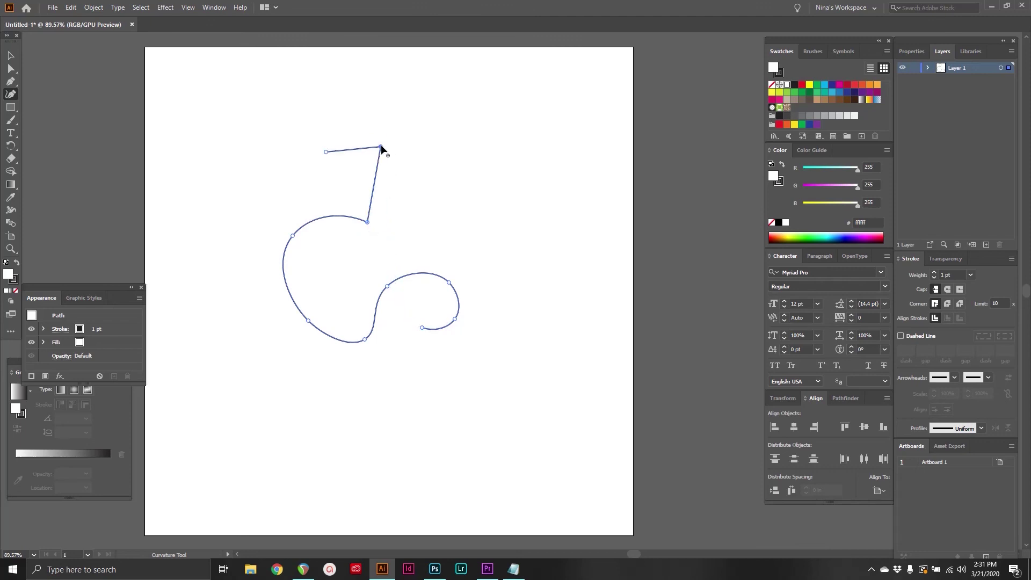
pyautogui.doubleClick(381, 147)
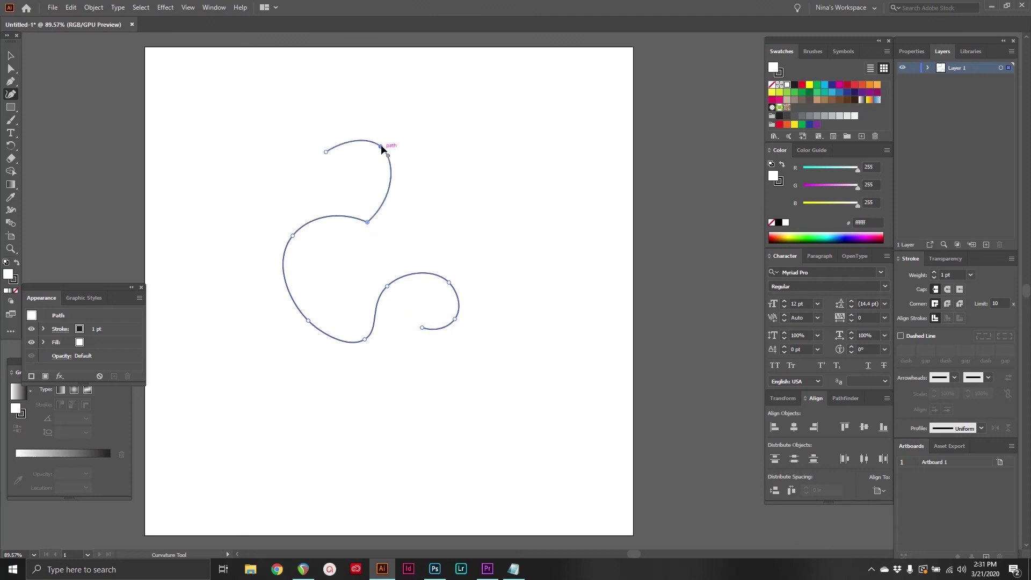
pyautogui.doubleClick(367, 222)
# Add an anchor point on the upper bend's outer side and pull it outward to the right
pyautogui.click(389, 183)
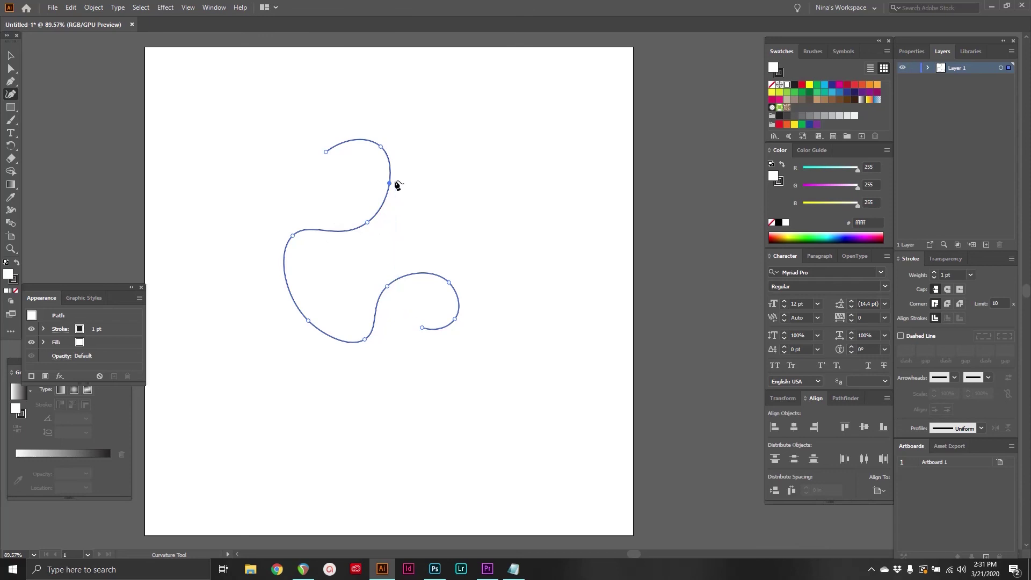
pyautogui.moveTo(390, 183); pyautogui.dragTo(440, 166)
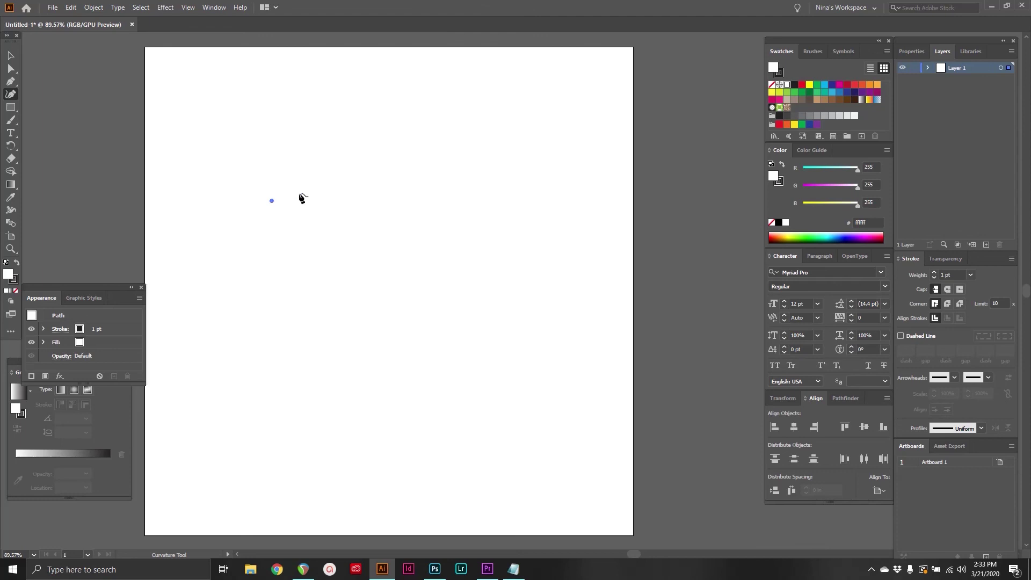
# Draw a closed, straight-sided six-point shape with a notch in its upper-right side using Curvature tool corner points
pyautogui.click(338, 192)
pyautogui.click(353, 241)
pyautogui.click(417, 222)
pyautogui.click(414, 281)
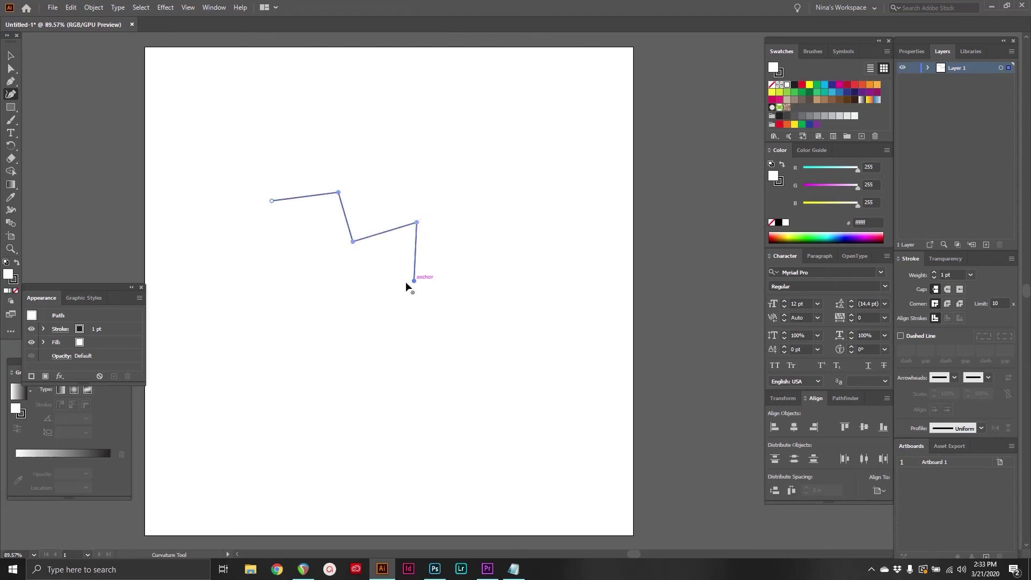
pyautogui.click(319, 295)
pyautogui.click(272, 200)
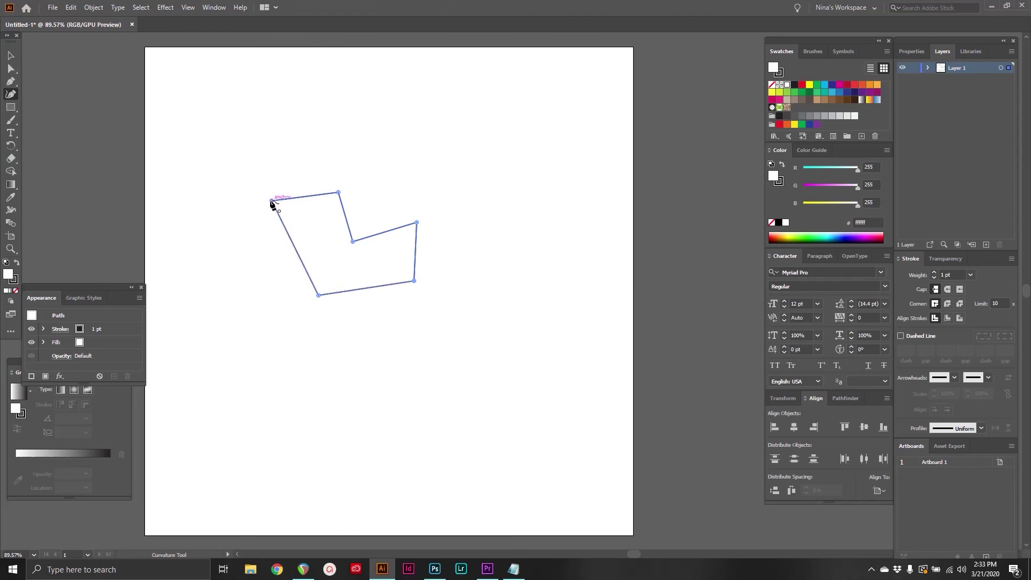
# Form a tilted heart by smoothing the shape's two lobe and two side points and stretching its bottom corner down-left
pyautogui.doubleClick(338, 192)
pyautogui.doubleClick(416, 222)
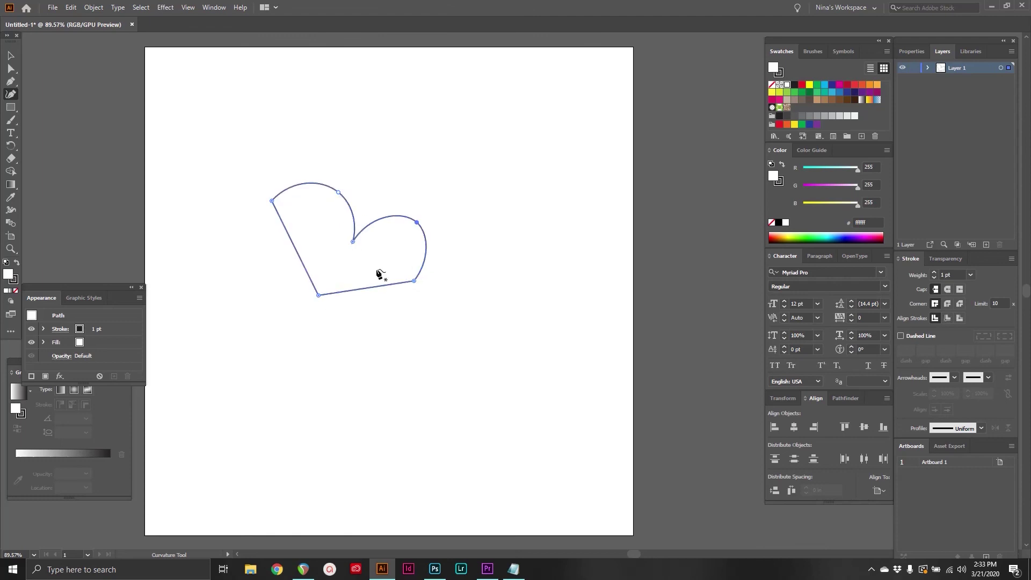
pyautogui.moveTo(318, 295); pyautogui.dragTo(280, 348)
pyautogui.doubleClick(272, 201)
pyautogui.doubleClick(414, 281)
# Fine-tune the heart's two side curves and rotate the heart counterclockwise toward upright with the Selection tool
pyautogui.moveTo(417, 285); pyautogui.dragTo(429, 287)
pyautogui.moveTo(257, 290); pyautogui.dragTo(267, 289)
pyautogui.press('v')
pyautogui.moveTo(437, 181); pyautogui.dragTo(392, 151)
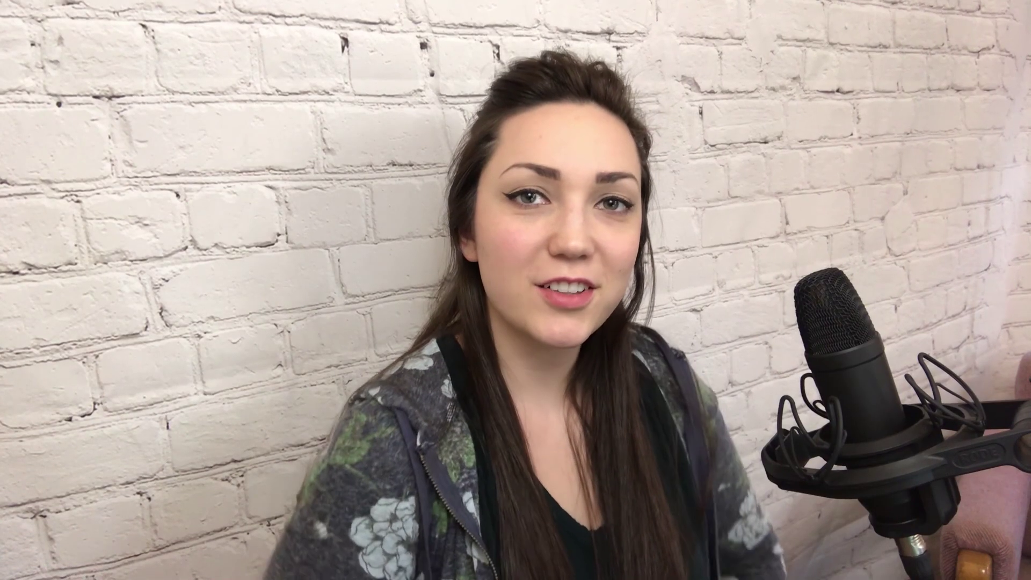